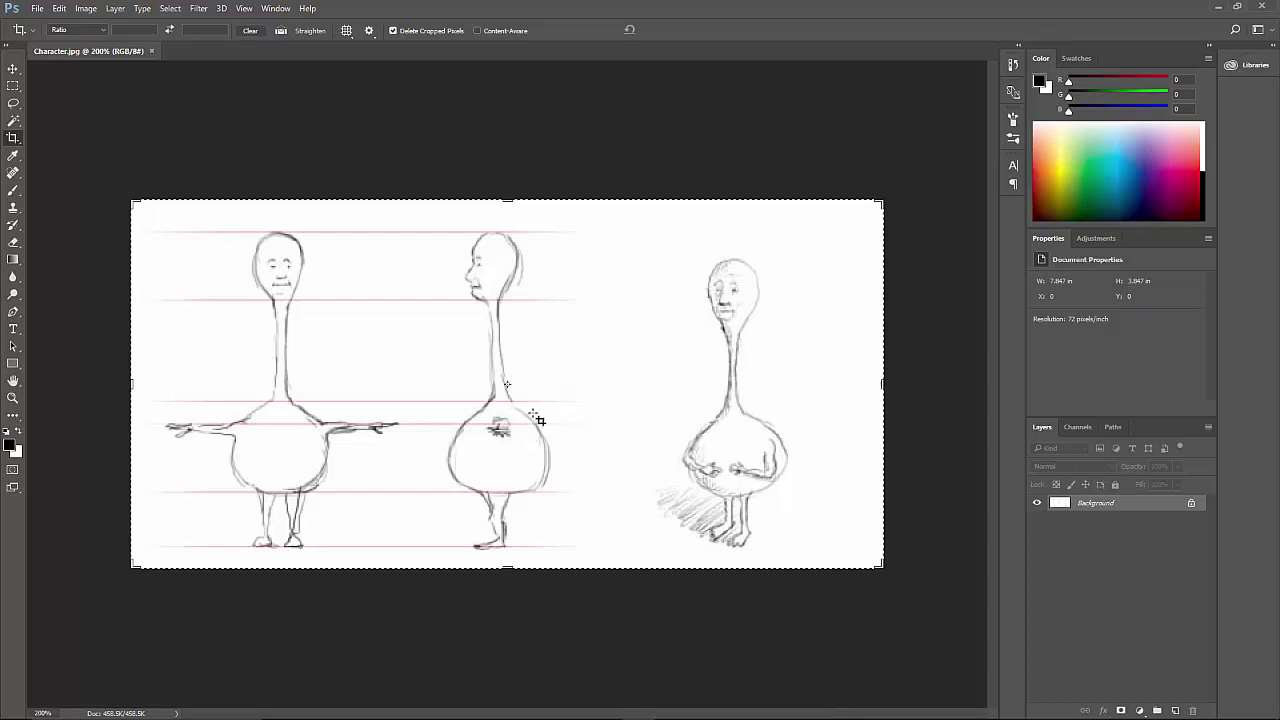
- Crop the character sheet down to the front-view figure
mouse_move(878, 385)
mouse_down()
mouse_move(537, 385)
mouse_move(655, 385)
mouse_up()
drag(361, 384, 352, 384)
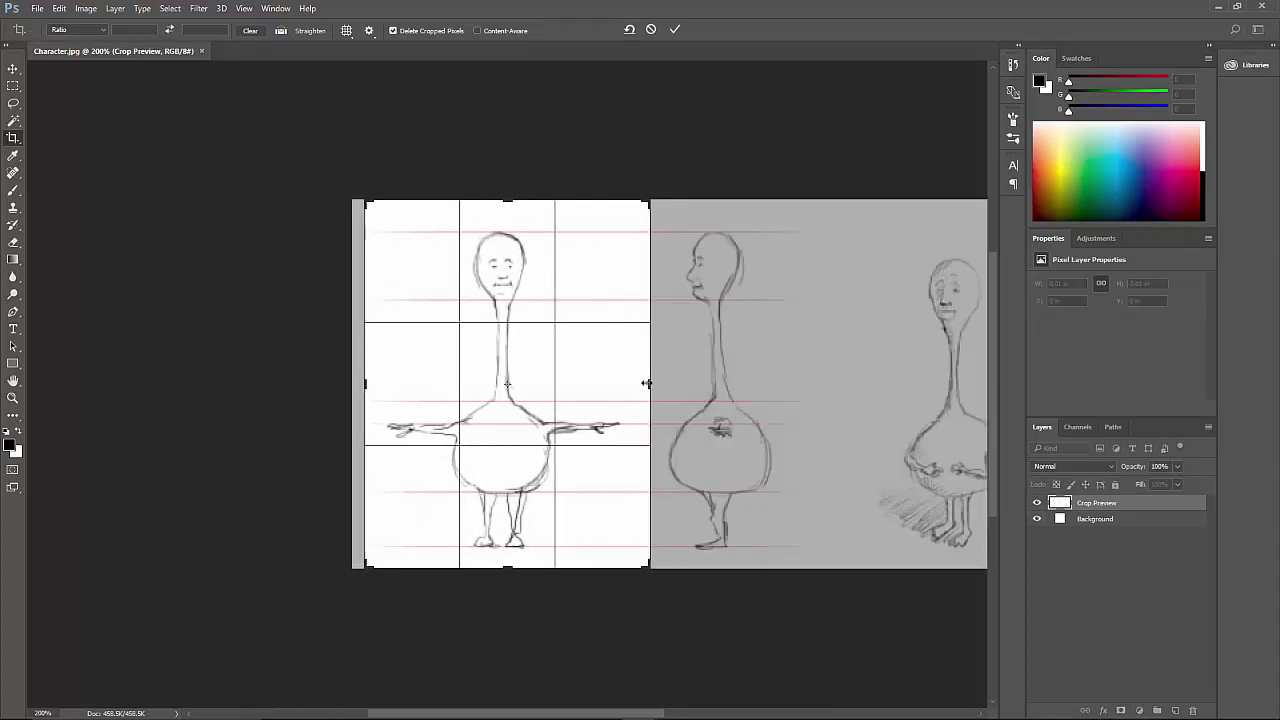
key(Return)
- Save the cropped front view for web as Character_Front.jpg
key(ctrl+alt+shift+s)
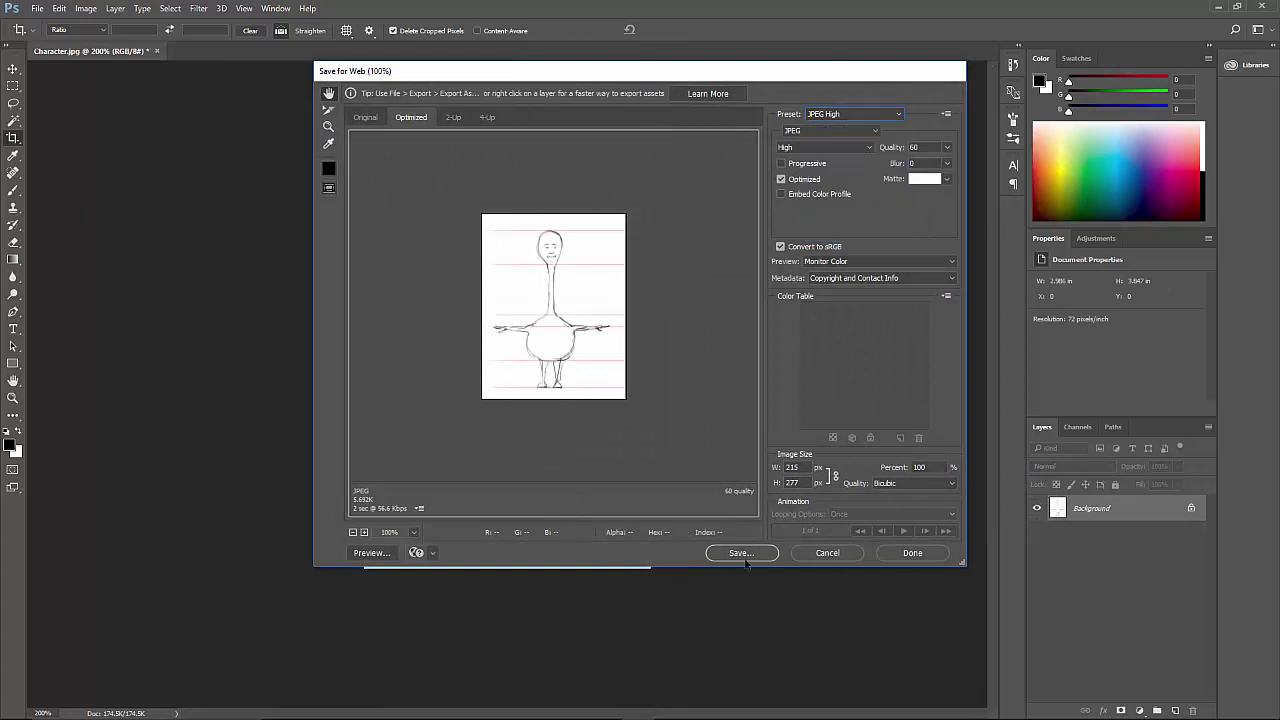
click(740, 552)
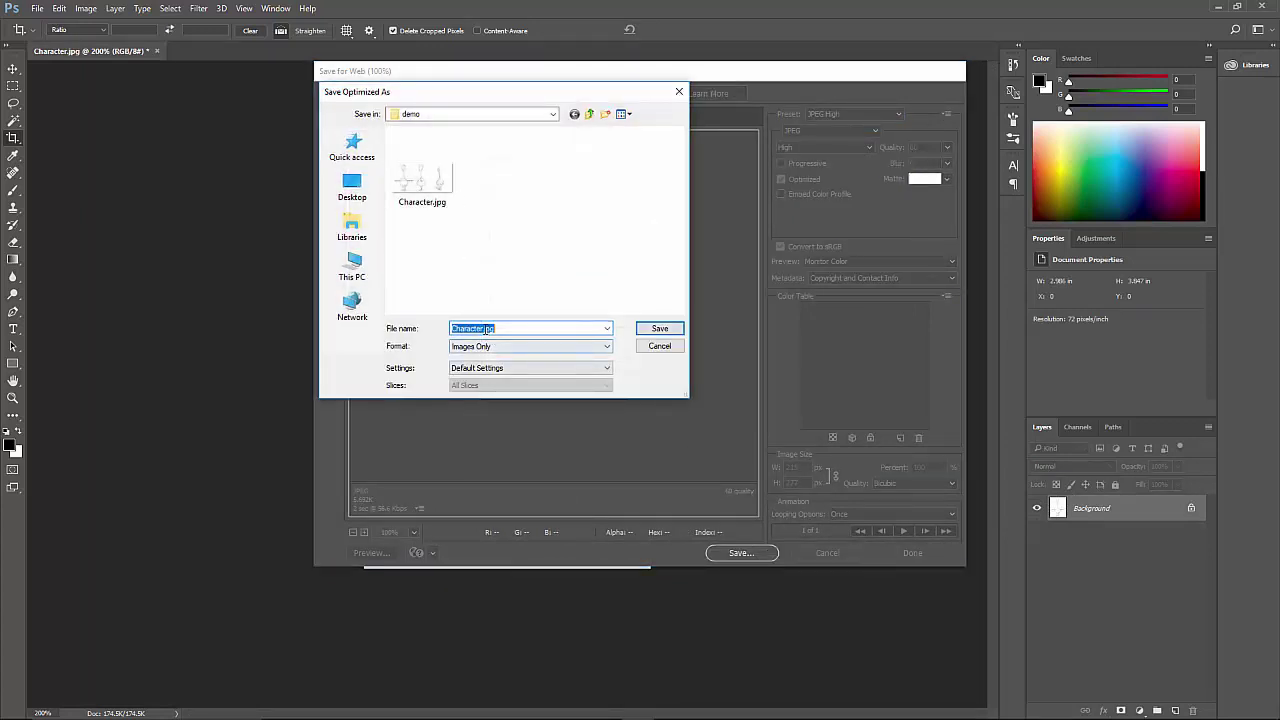
click(482, 329)
text(_Front)
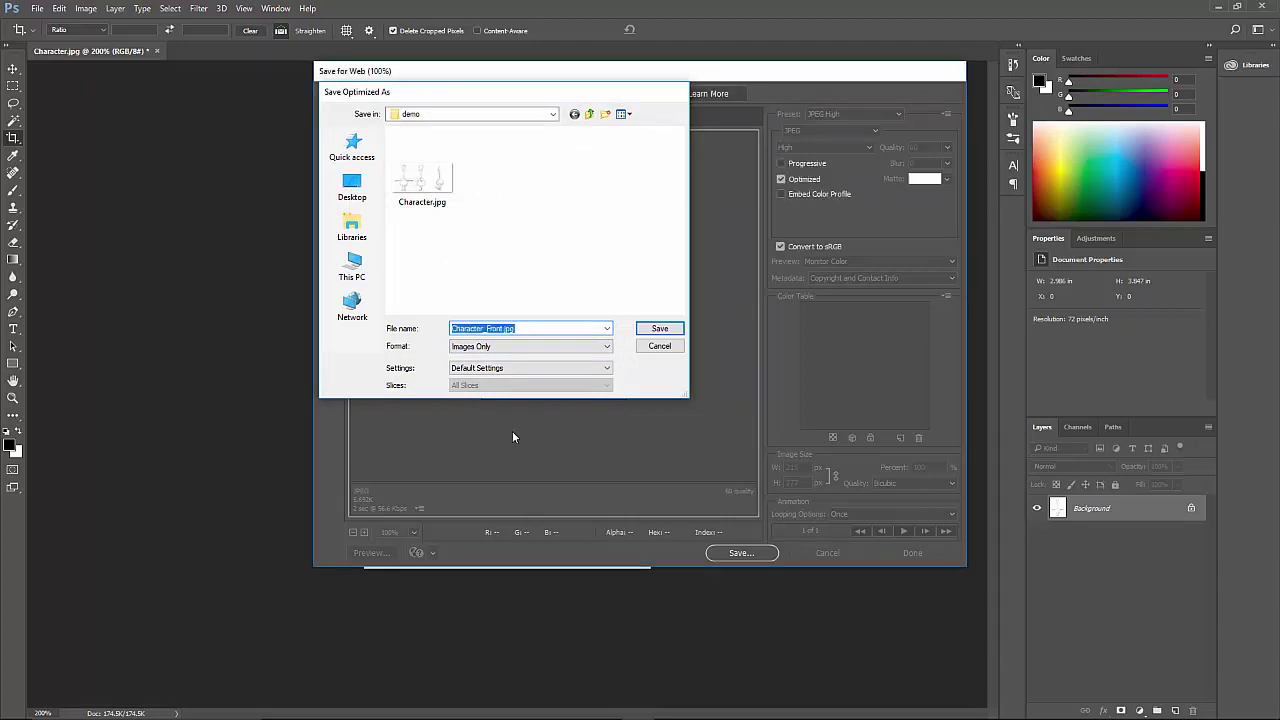
key(Return)
- Restore the full sheet and crop it to the side-view figure
key(v)
key(ctrl+z)
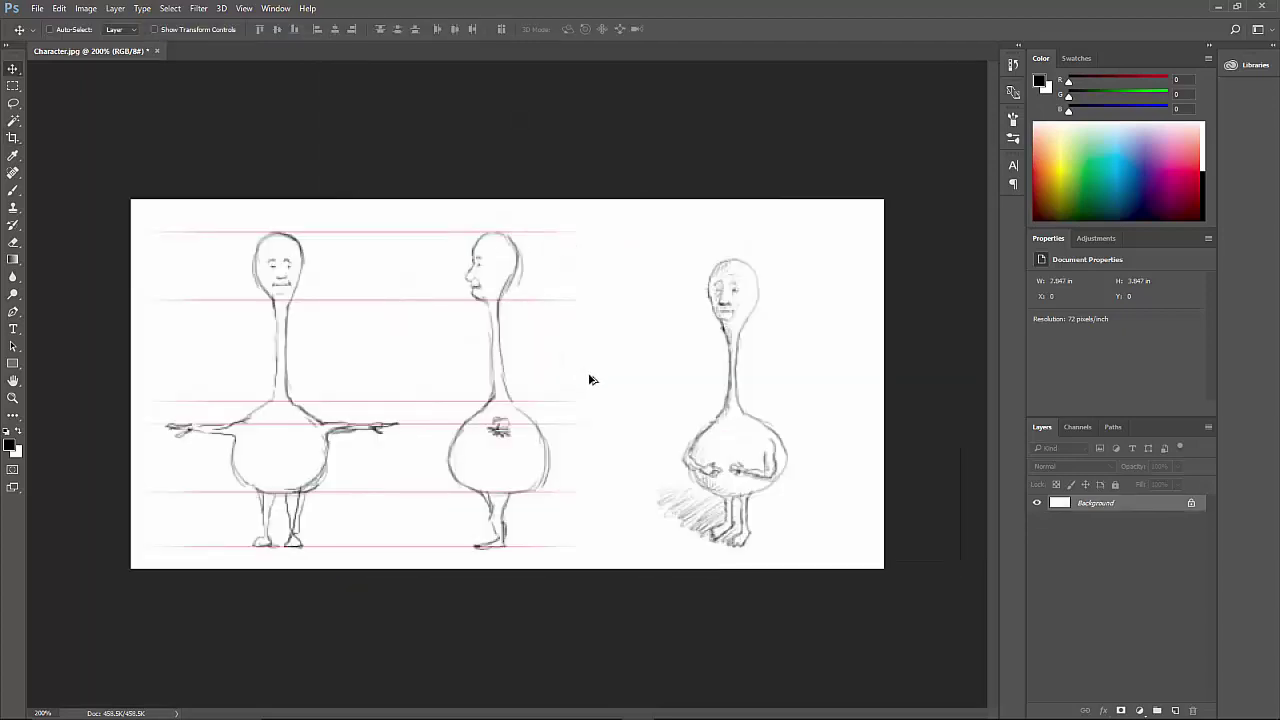
key(c)
mouse_move(134, 385)
mouse_down()
mouse_move(290, 385)
mouse_move(277, 385)
mouse_up()
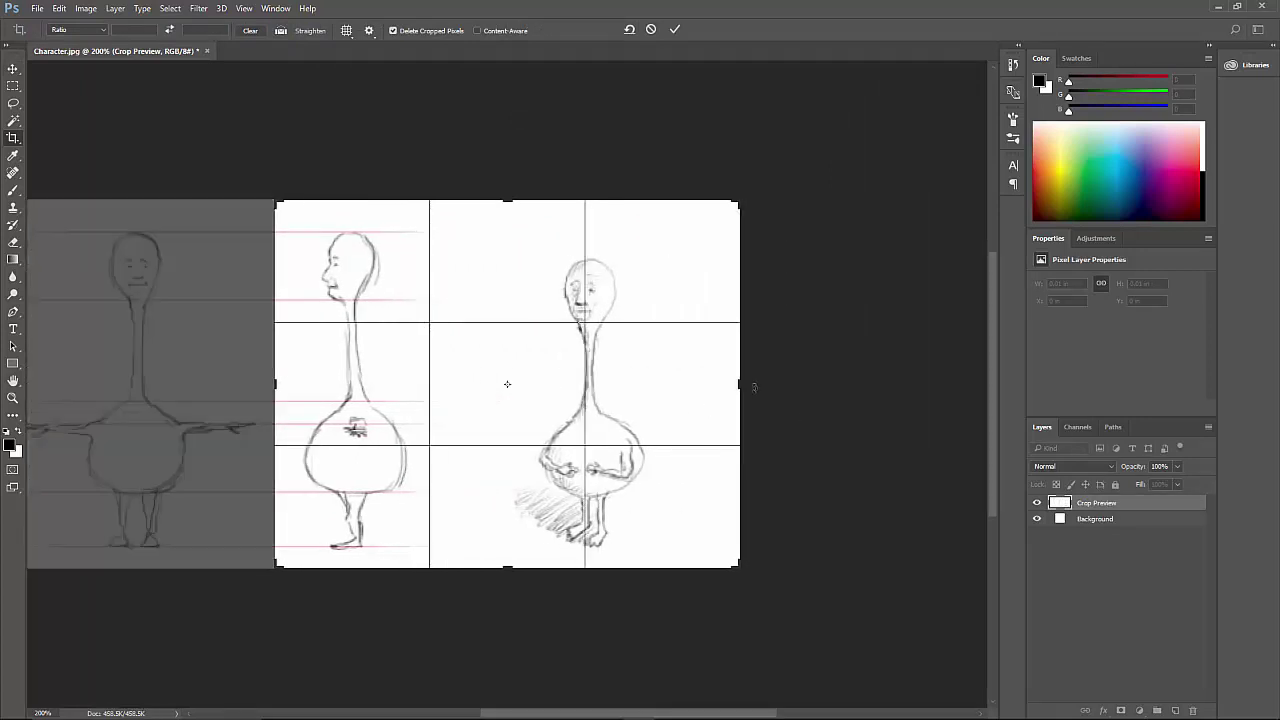
drag(740, 385, 591, 393)
key(Return)
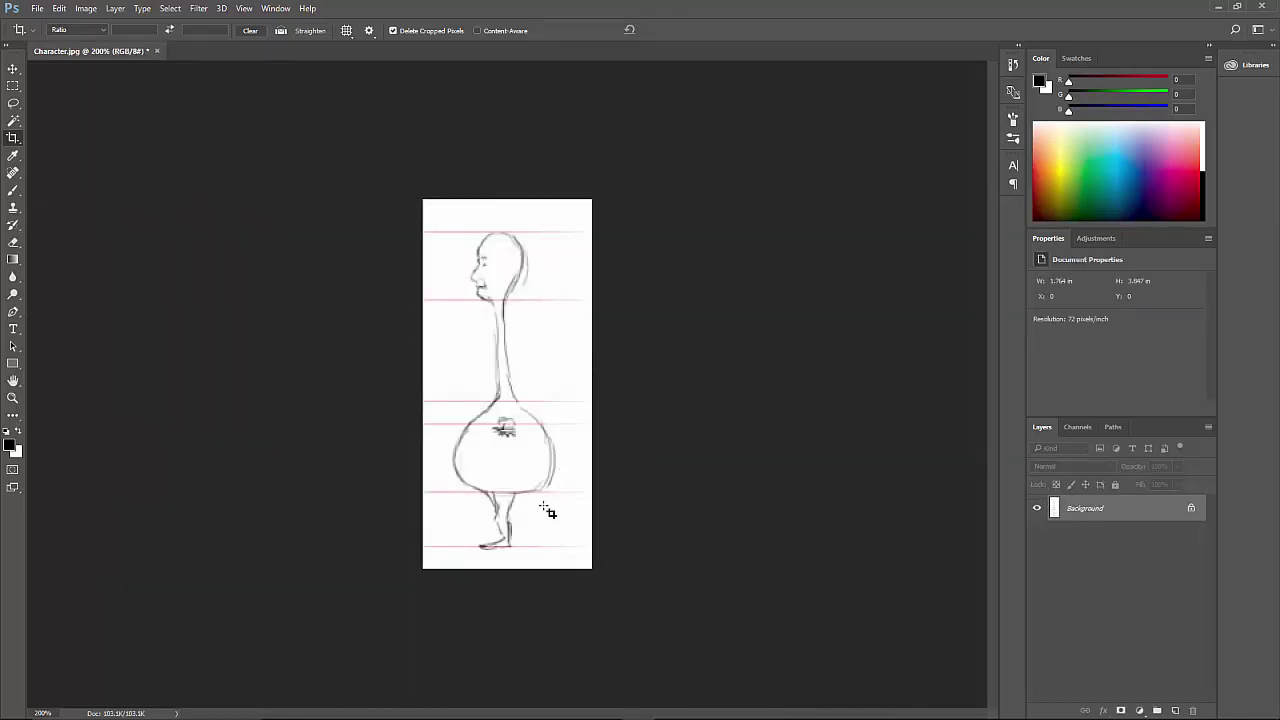
- Save the cropped side view for web as Character_Side.jpg
key(ctrl+alt+shift+s)
click(741, 553)
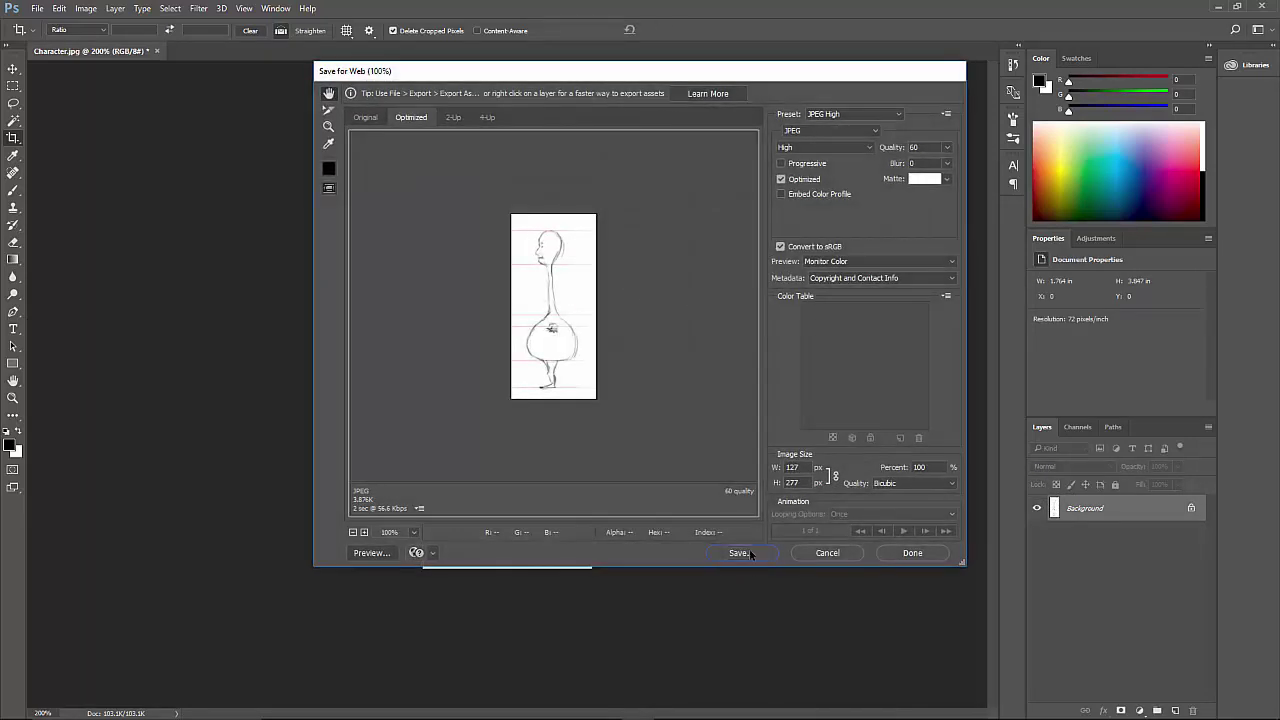
click(481, 327)
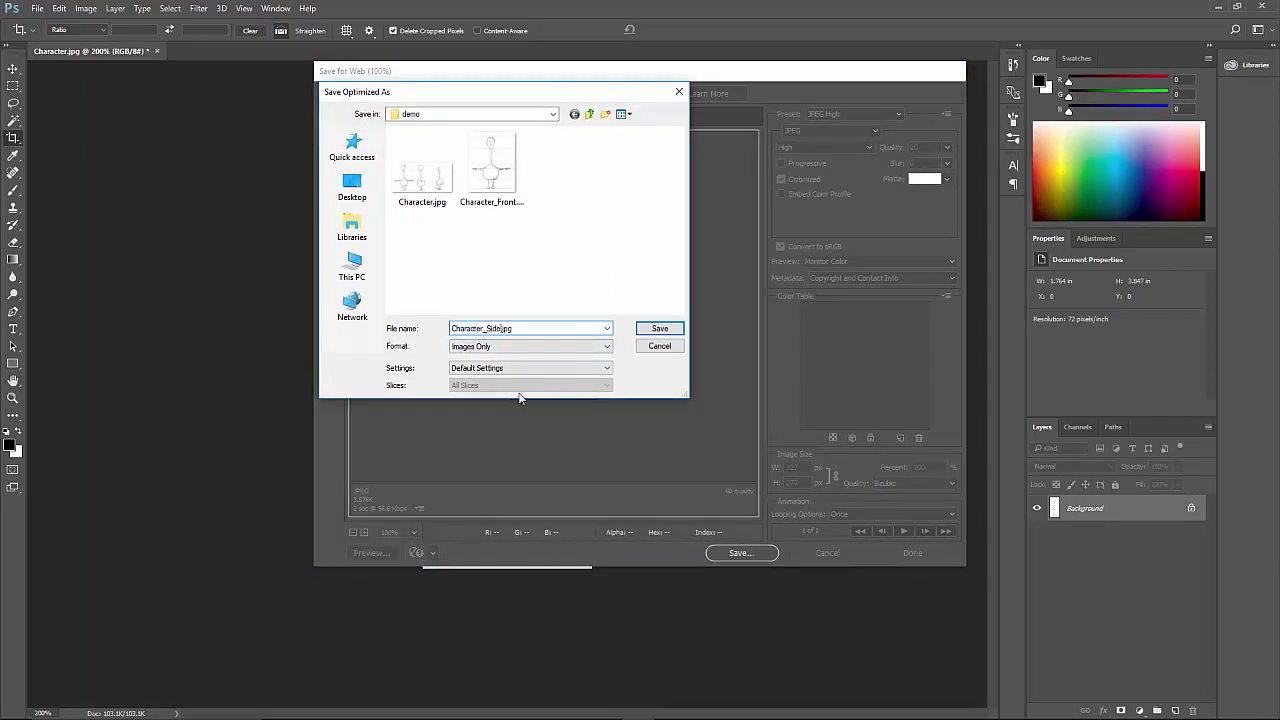
key(Return)
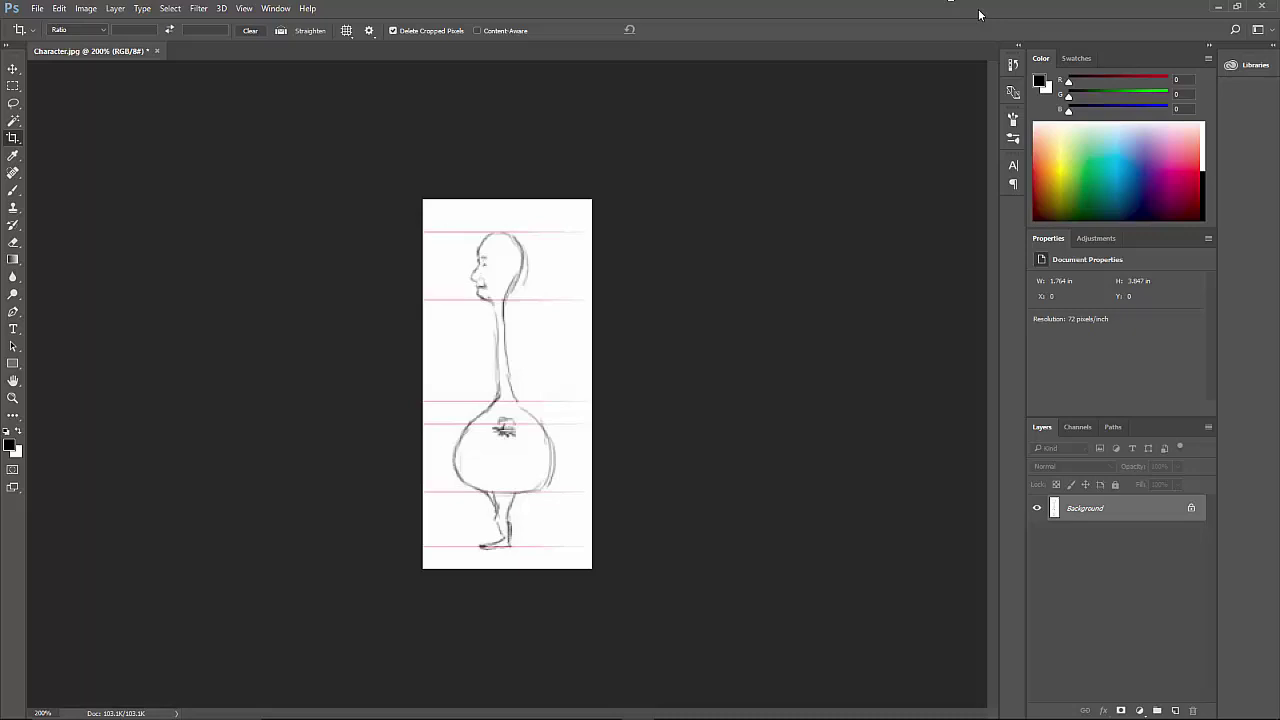
- Preview Character_Front.jpg and Character_Side.jpg side by side in IrfanView, then close both
mouse_move(345, 716)
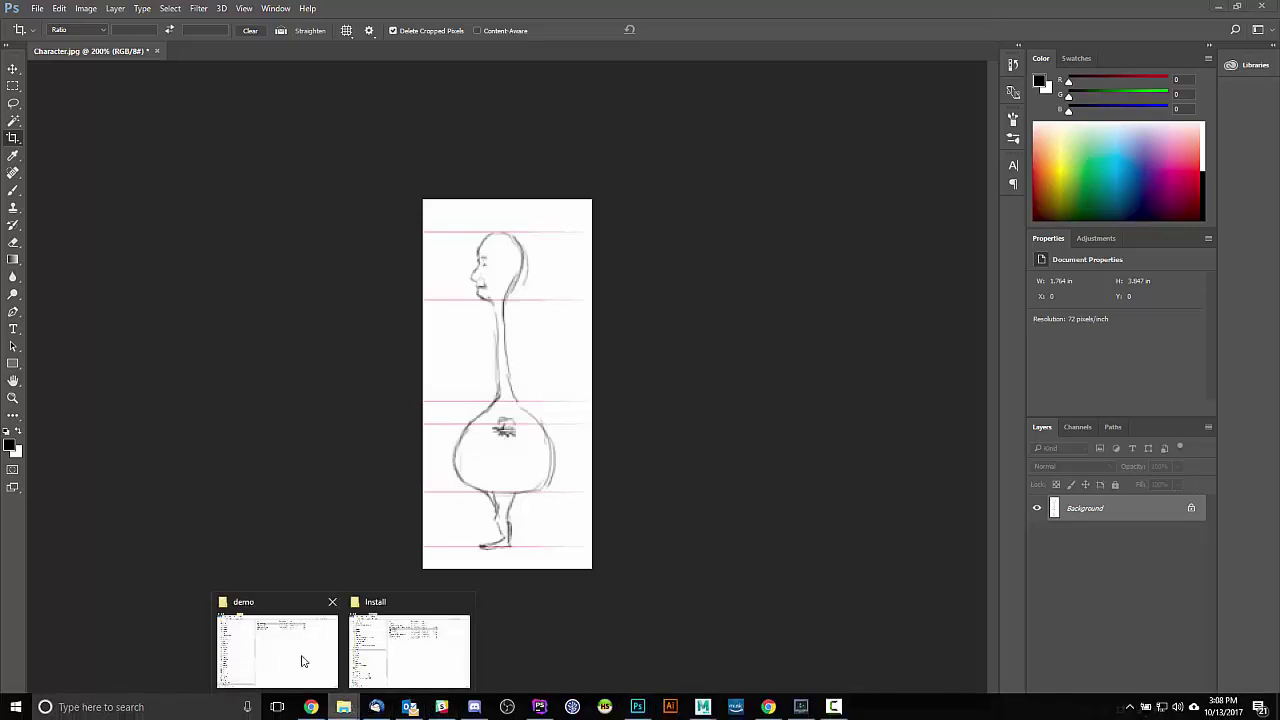
click(300, 663)
double_click(551, 198)
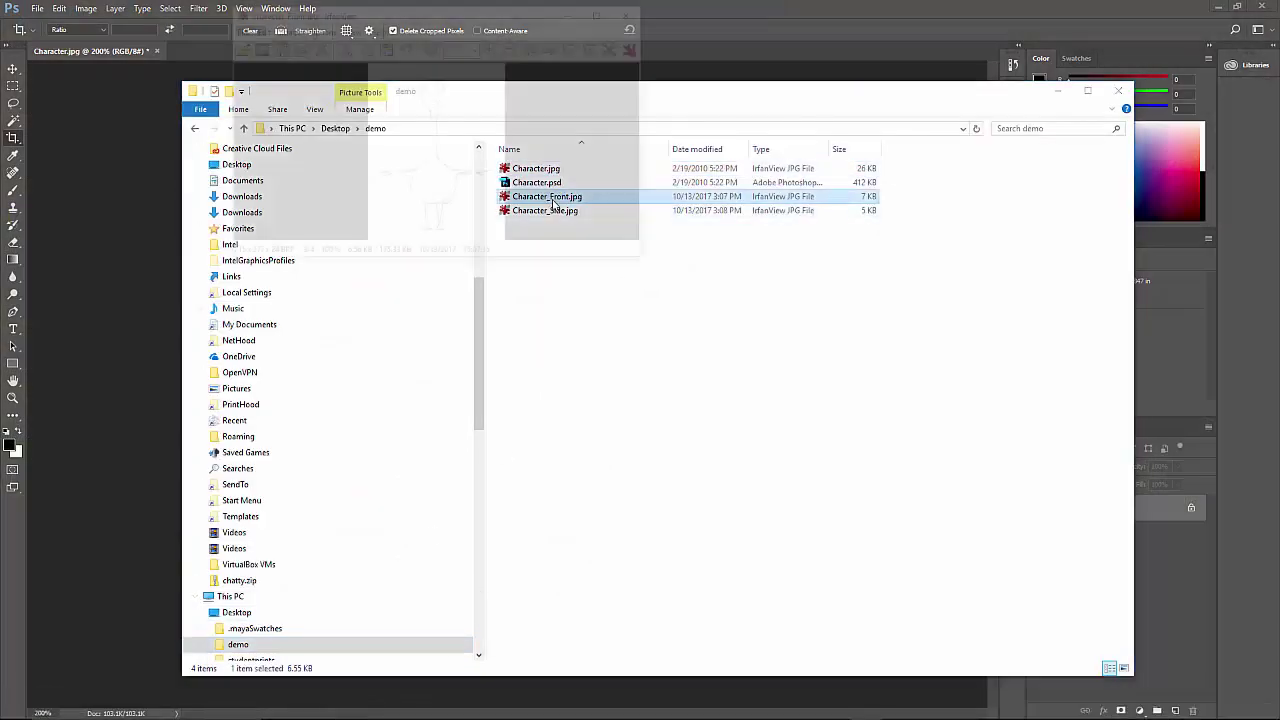
drag(483, 10, 340, 279)
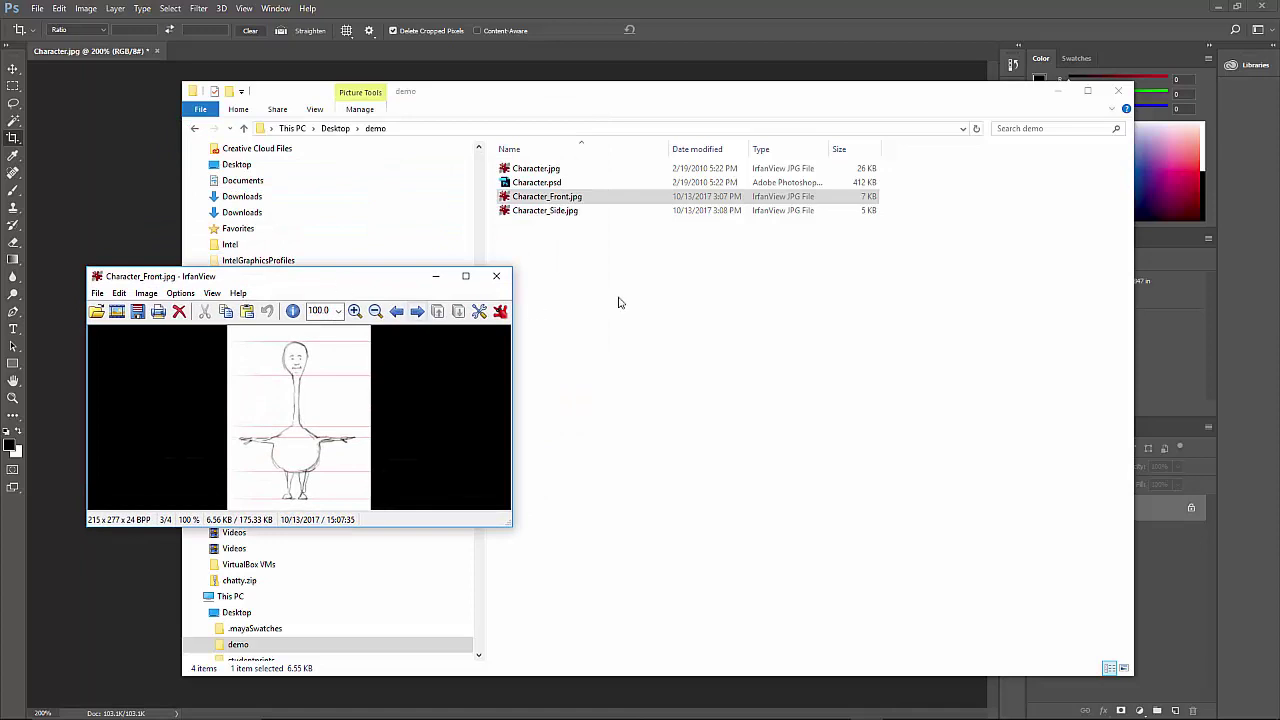
double_click(545, 210)
drag(408, 15, 605, 268)
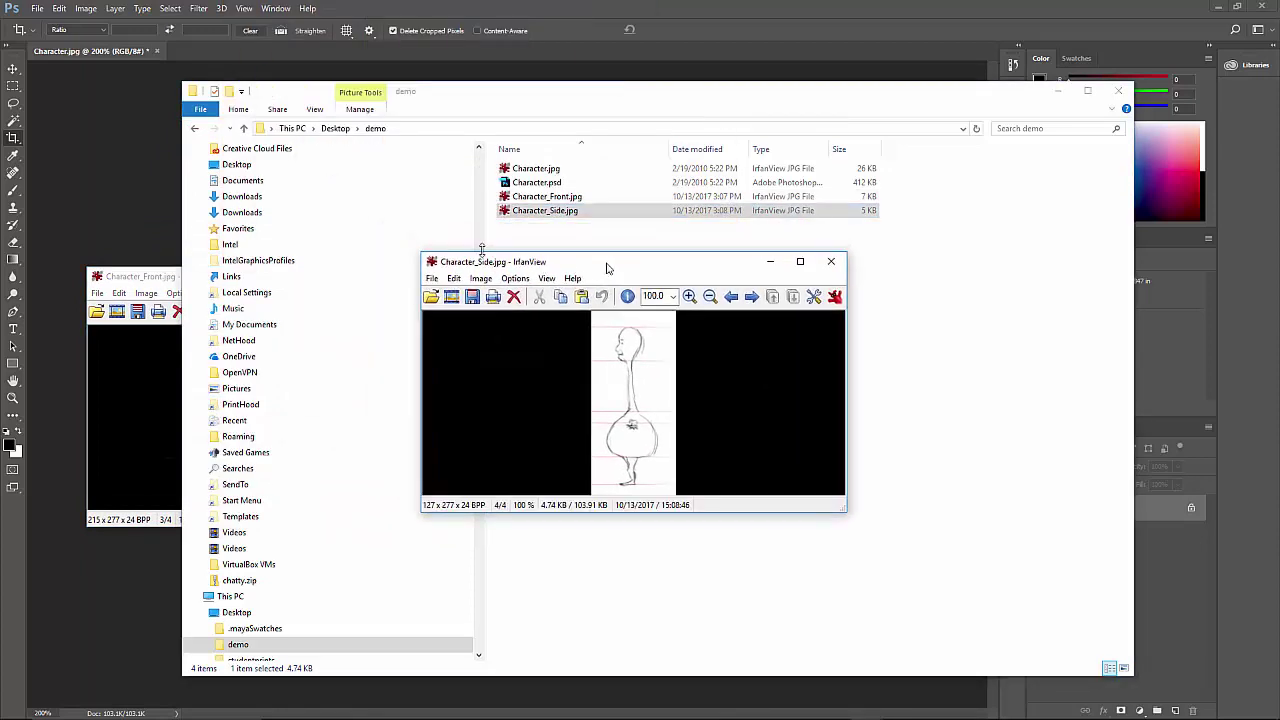
drag(140, 276, 127, 262)
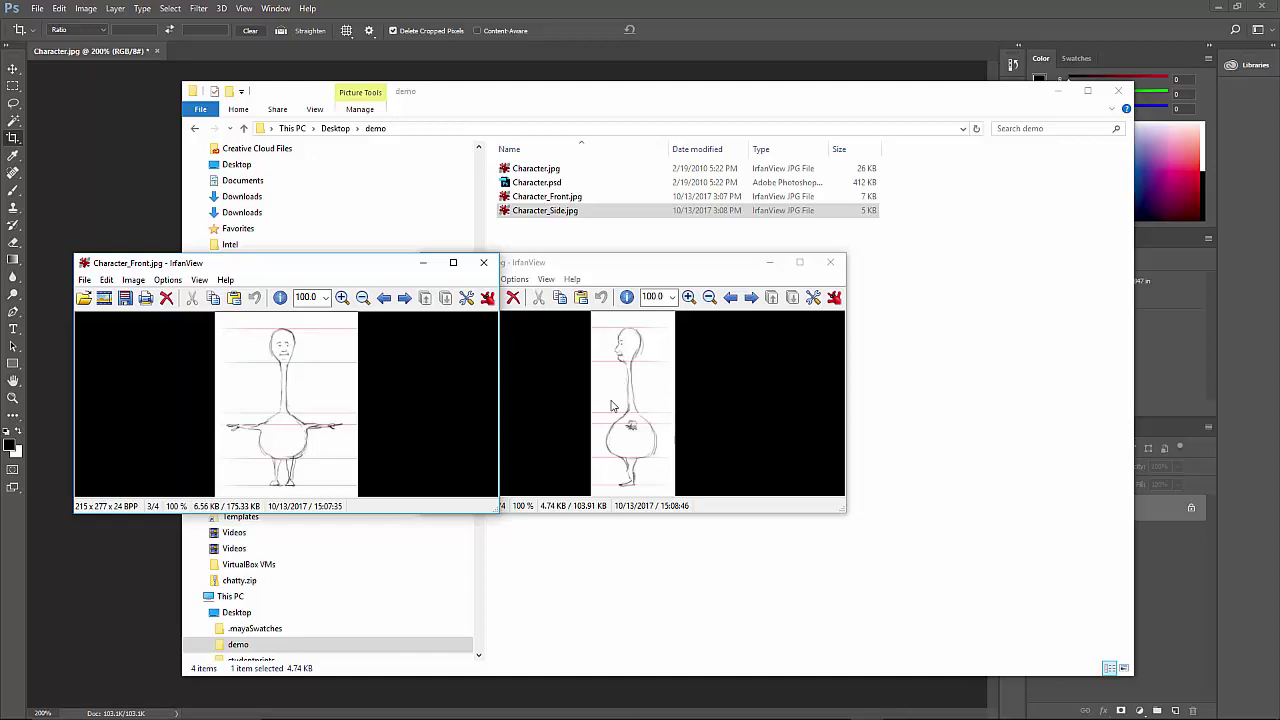
click(830, 264)
click(483, 262)
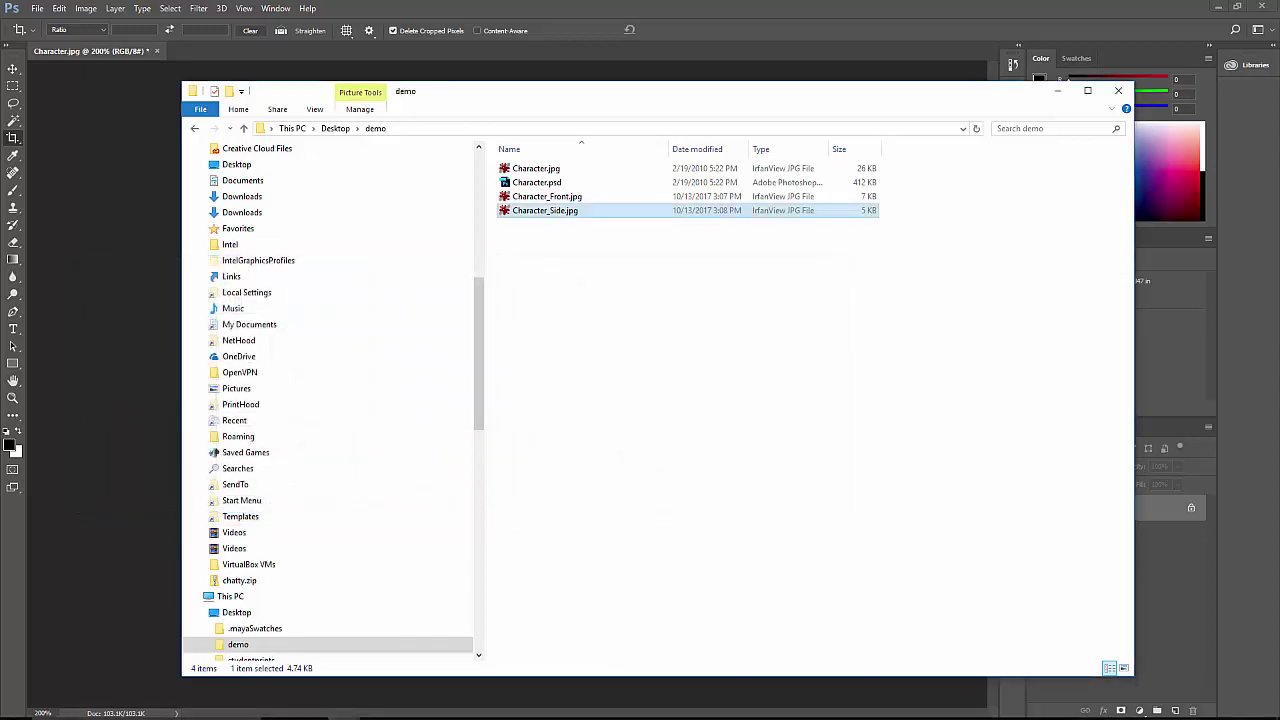
- In Maya, add an image plane showing Character_Side.jpg to the side orthographic view
mouse_move(703, 706)
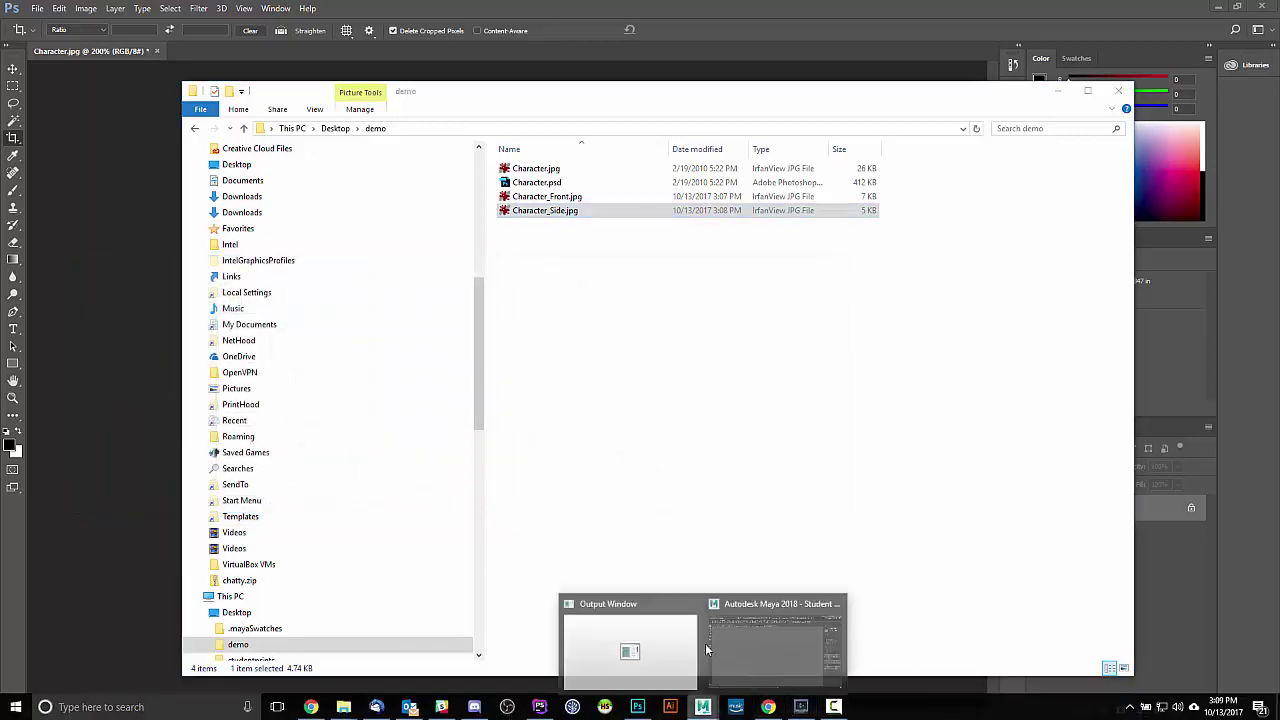
click(762, 656)
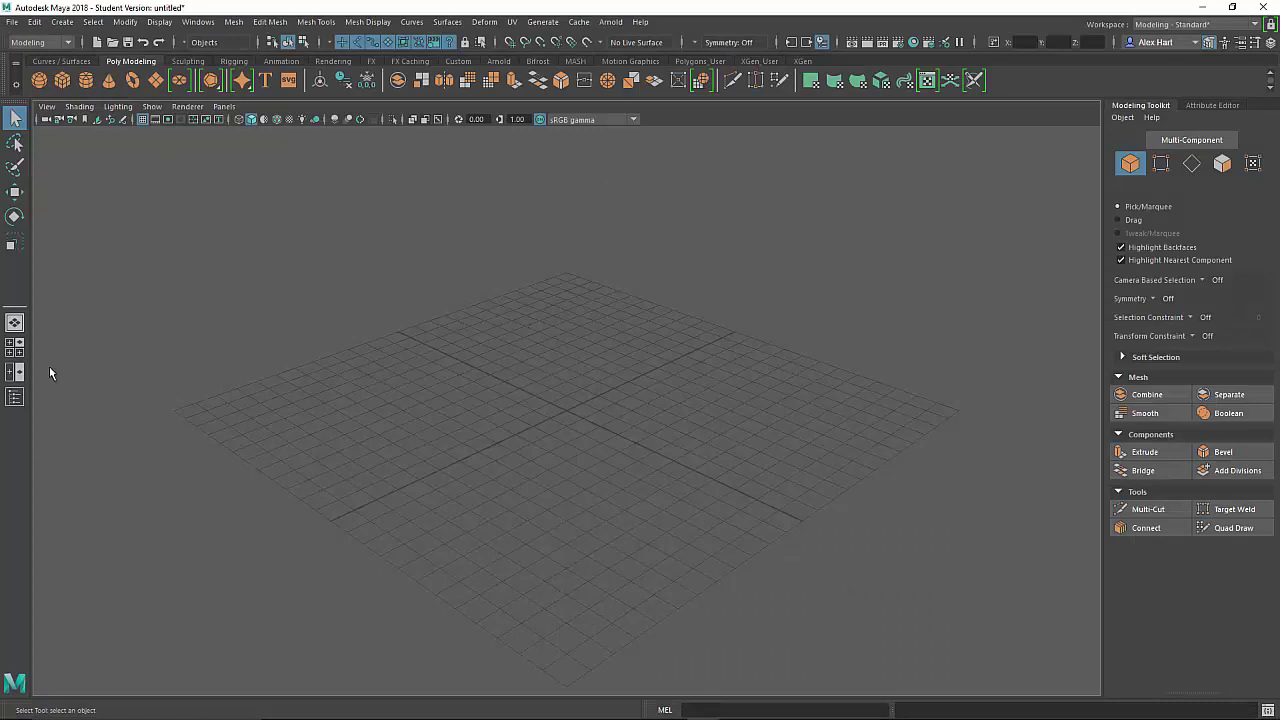
click(14, 347)
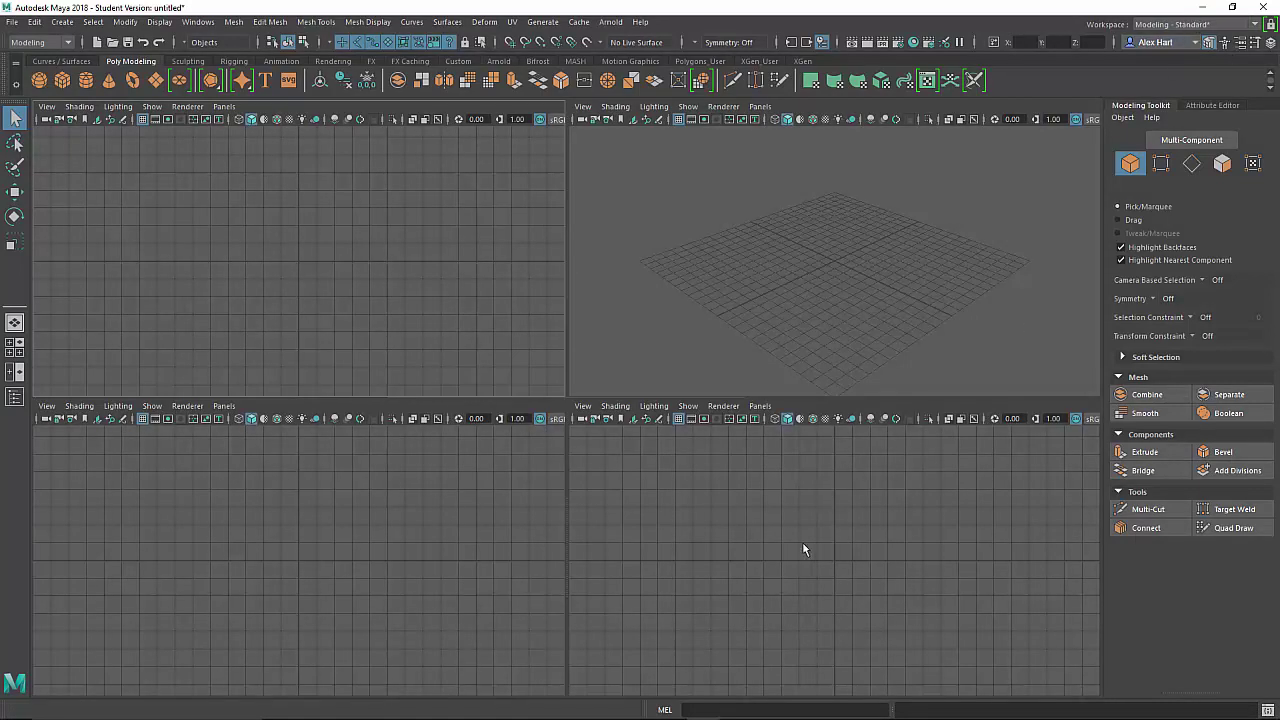
key(space)
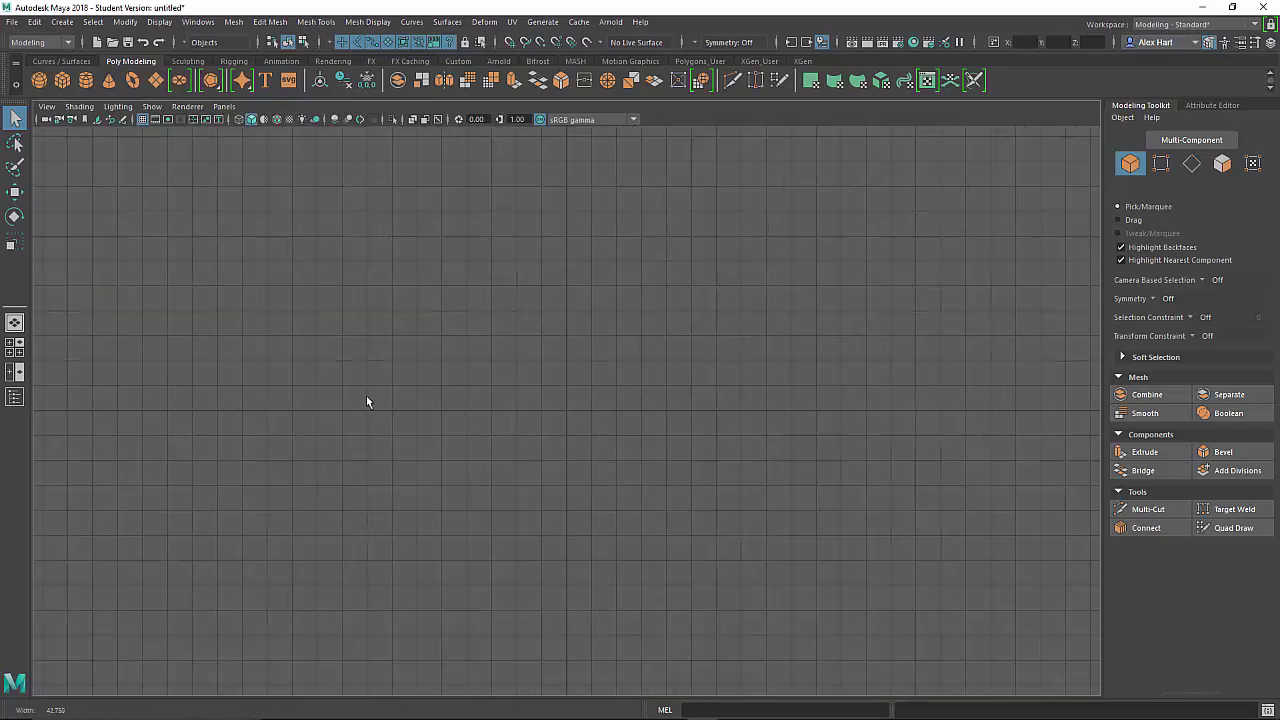
scroll(366, 401, down, 3)
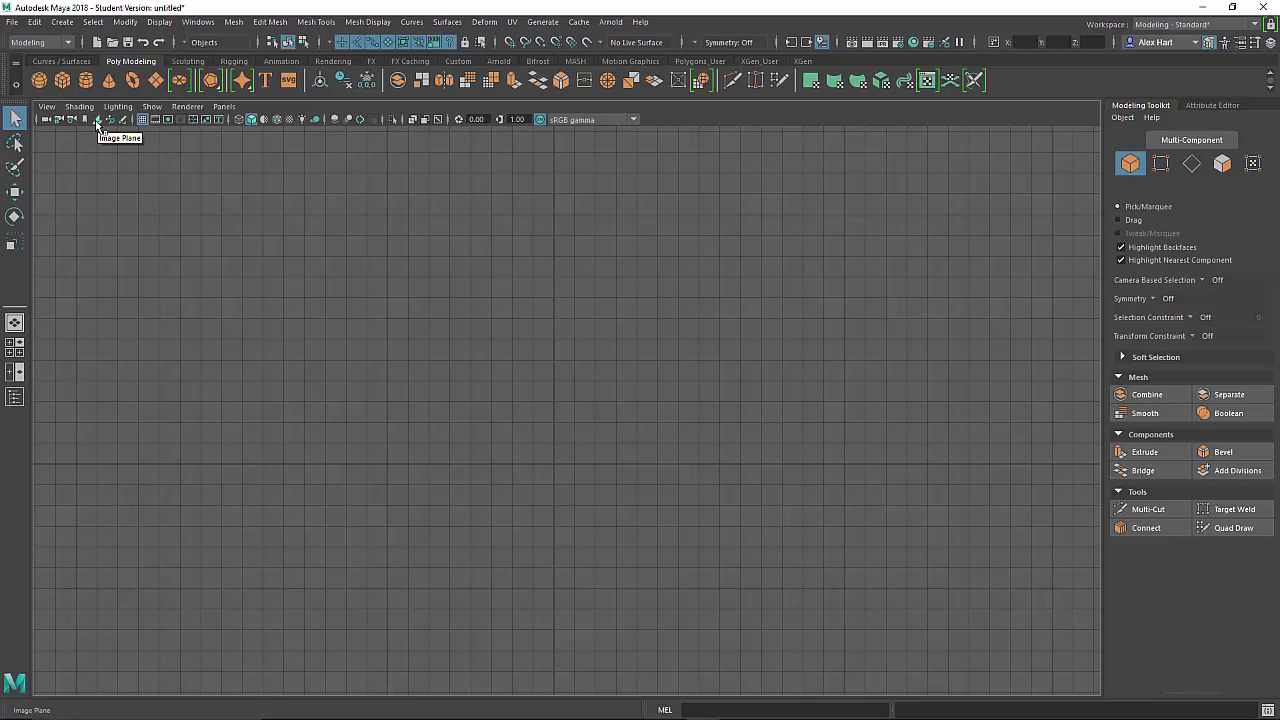
click(97, 120)
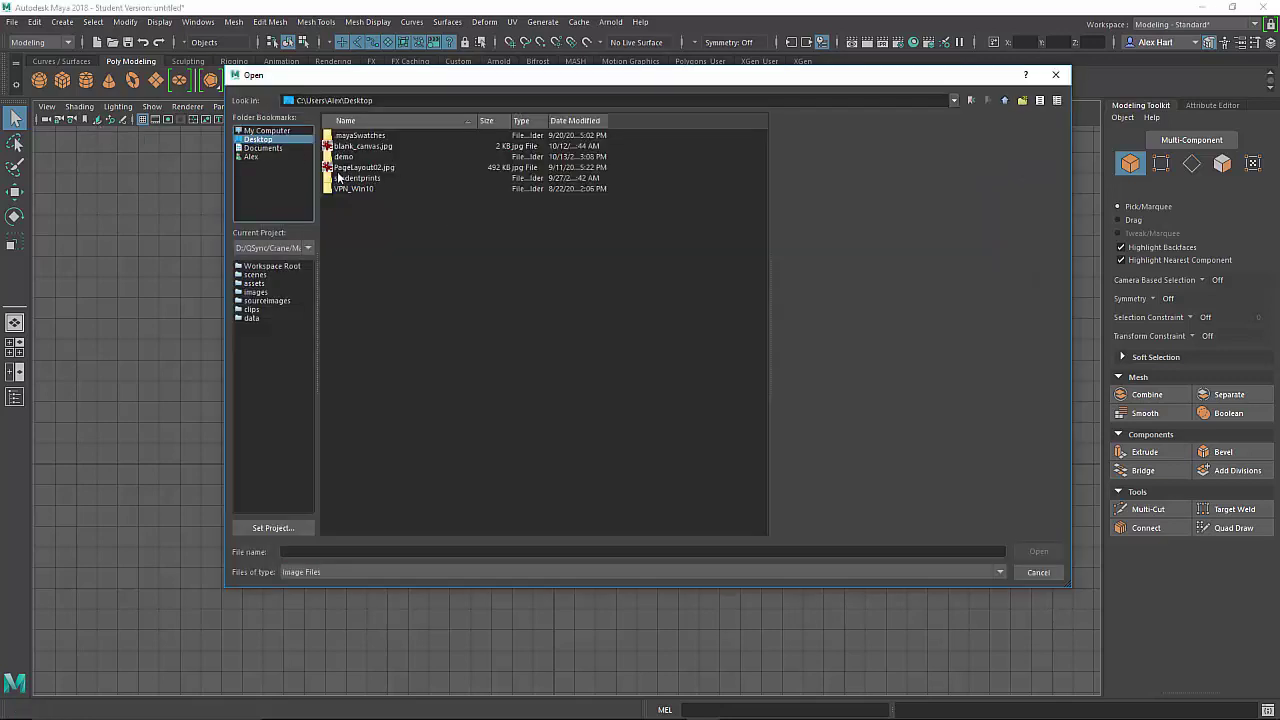
double_click(346, 158)
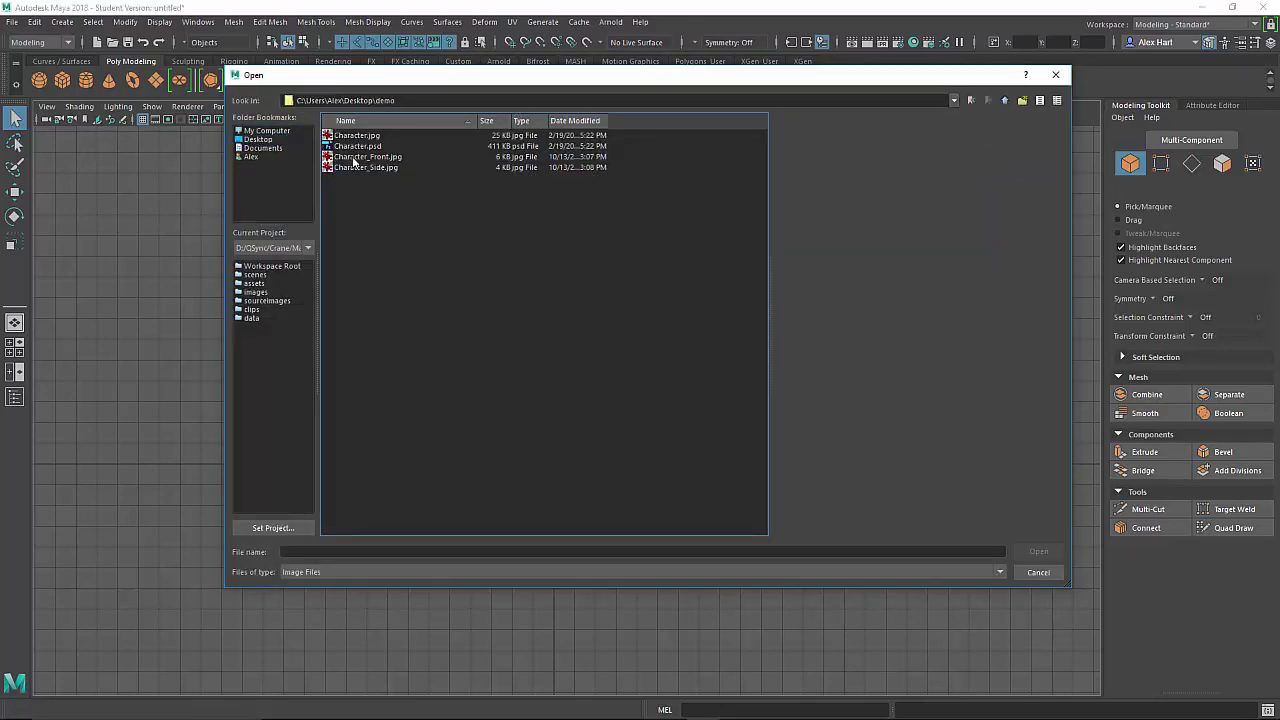
double_click(356, 167)
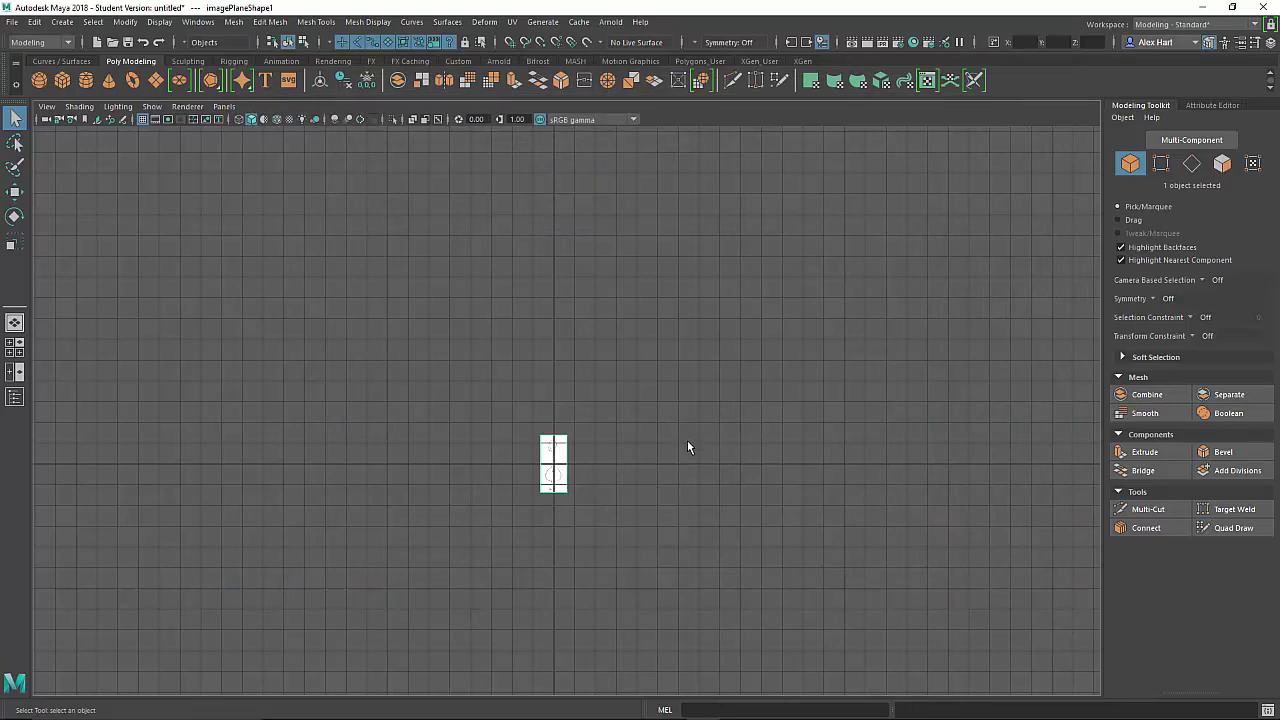
alt+middle_drag(619, 474, 626, 489)
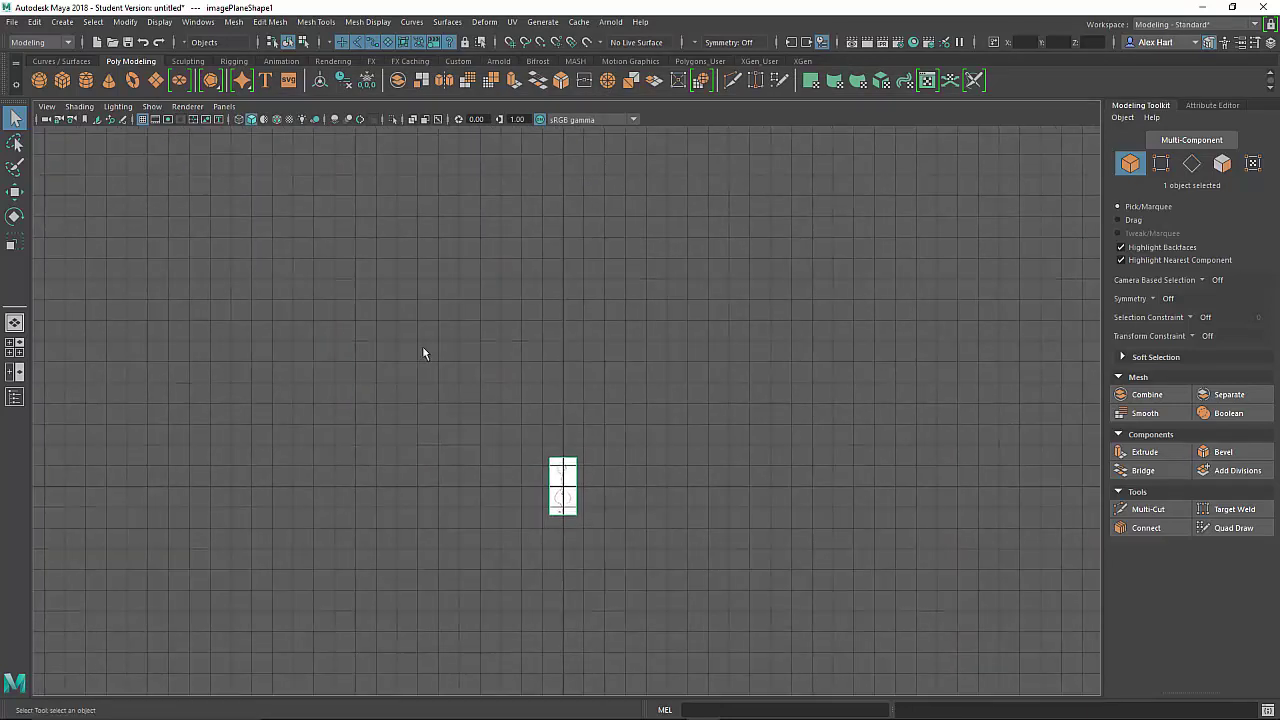
- Add an image plane showing Character_Front.jpg to the front view
click(14, 347)
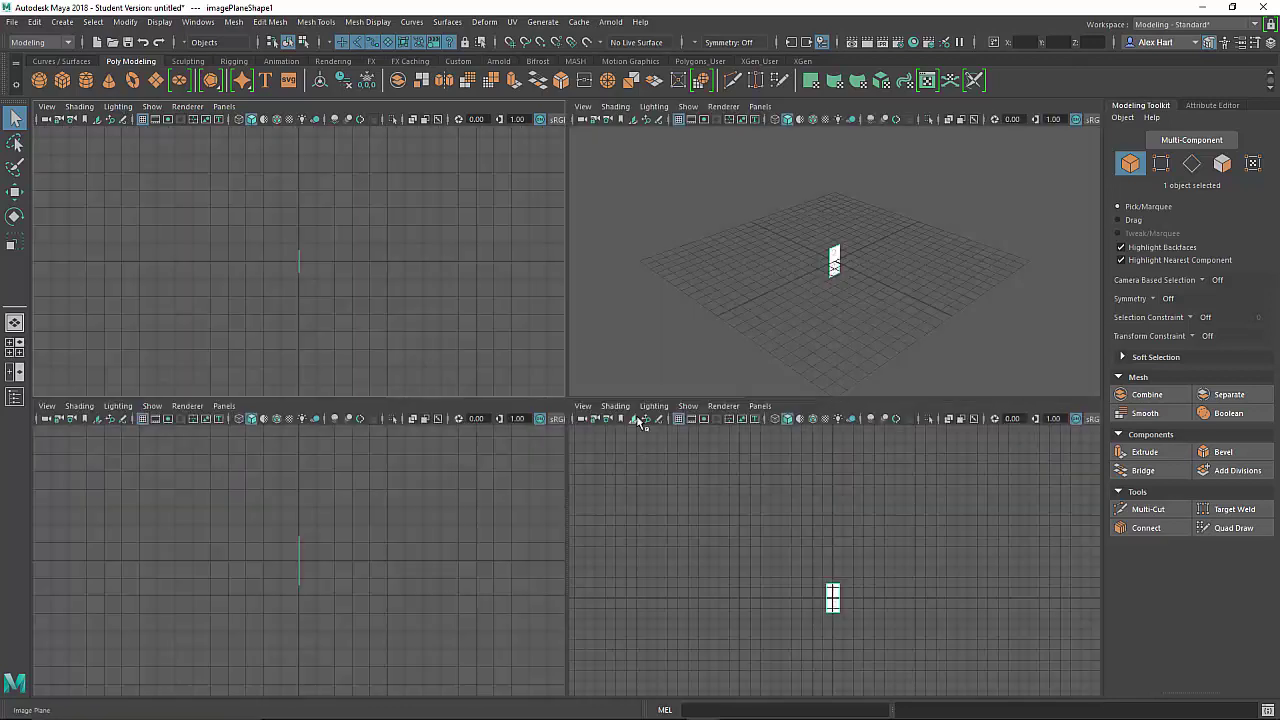
click(317, 492)
key(space)
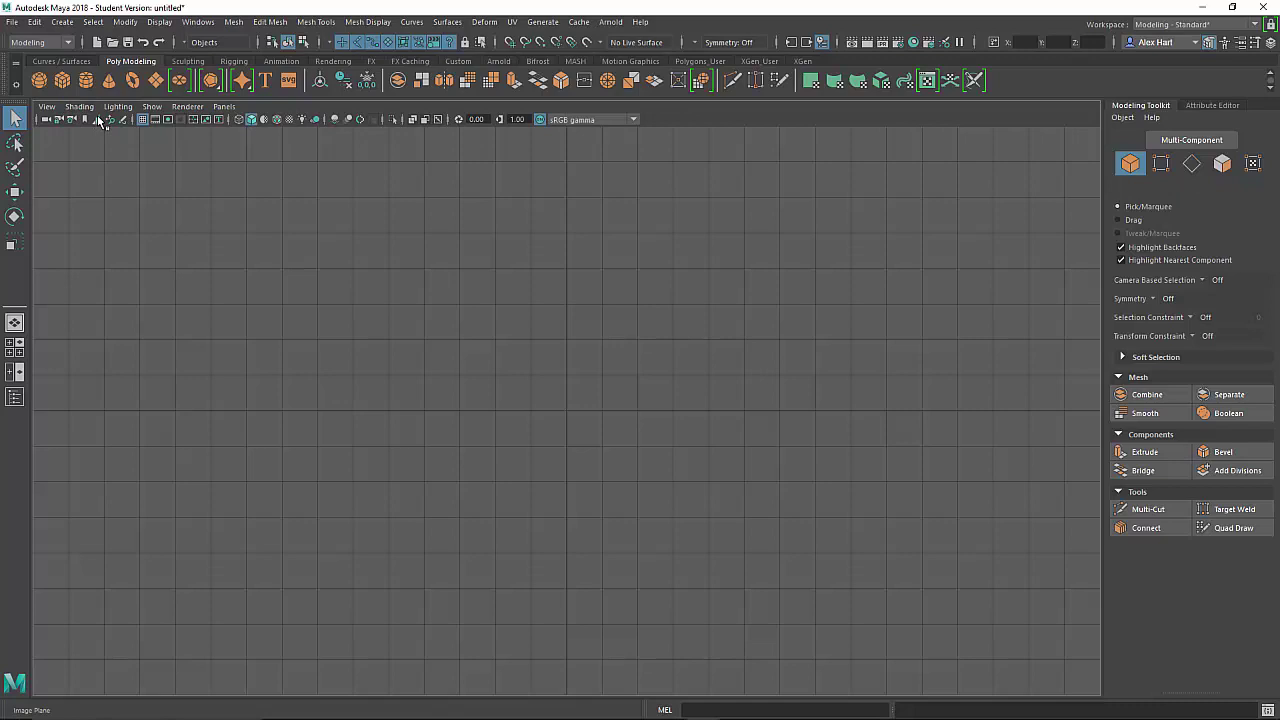
click(101, 120)
double_click(343, 157)
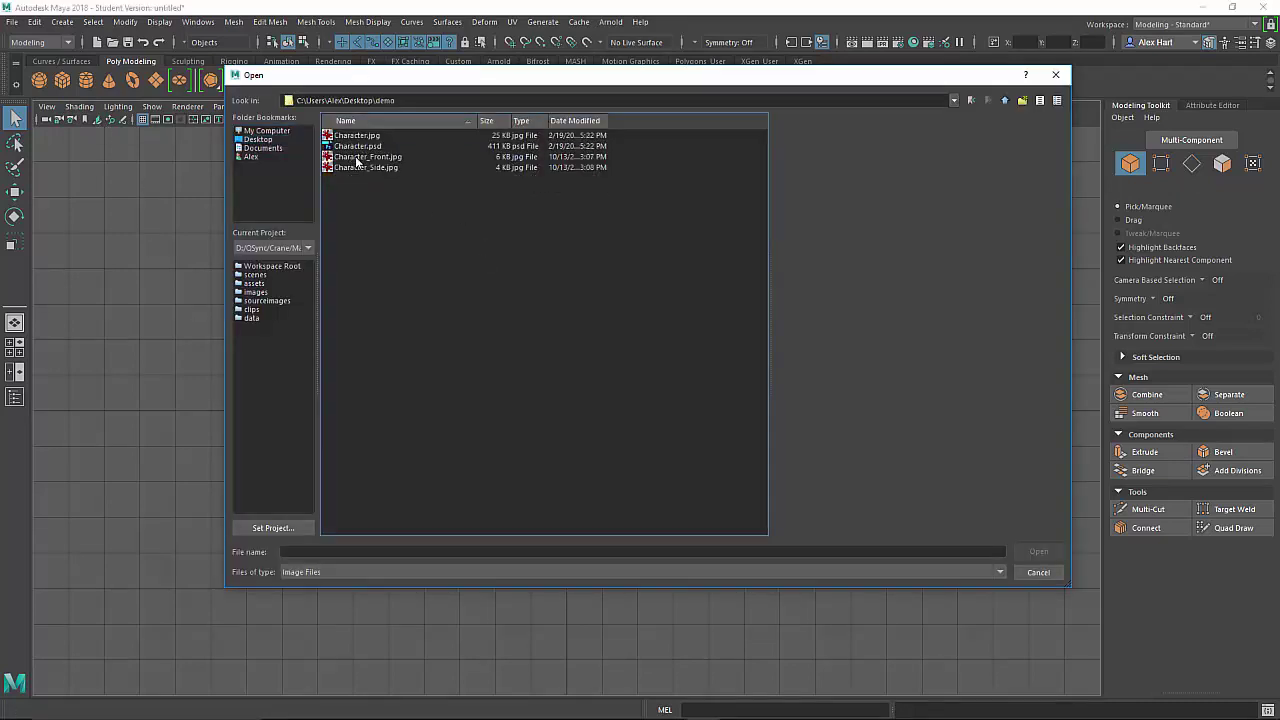
double_click(360, 157)
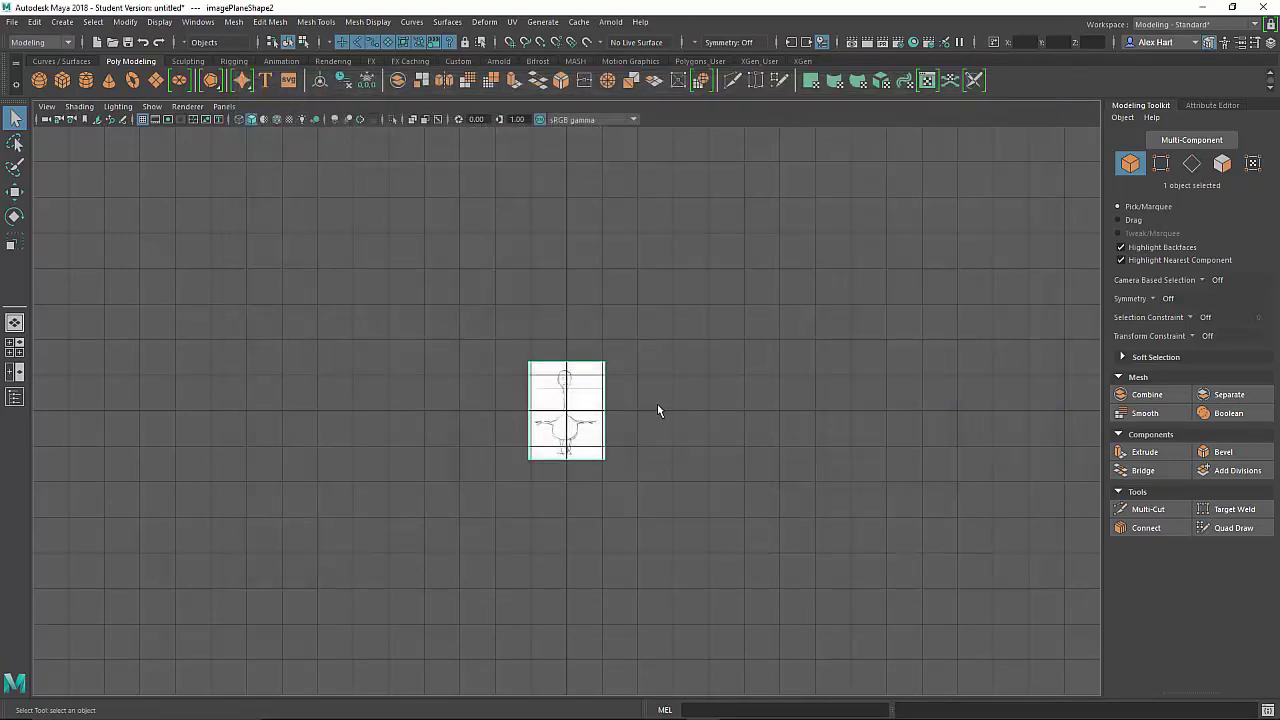
- Orbit the perspective view to inspect the two crossed image planes
click(14, 347)
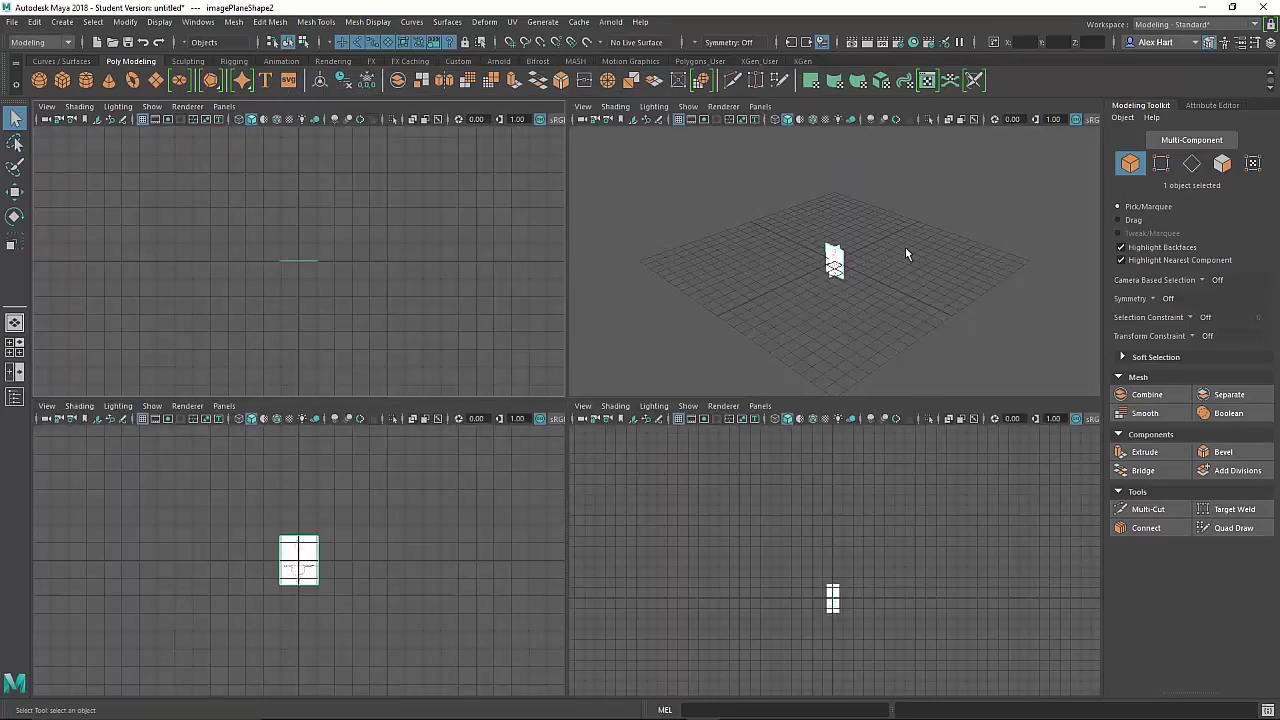
key(space)
alt+drag(597, 335, 746, 432)
alt+right_drag(746, 432, 300, 320)
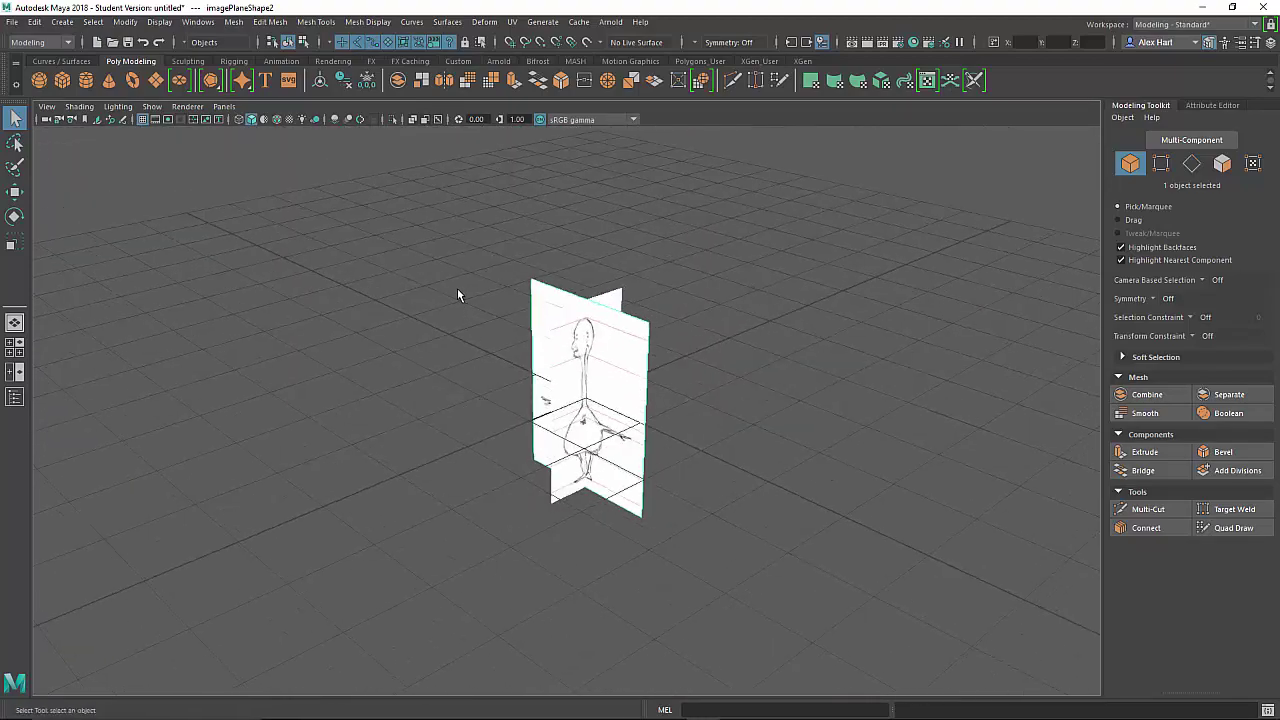
alt+drag(580, 495, 640, 450)
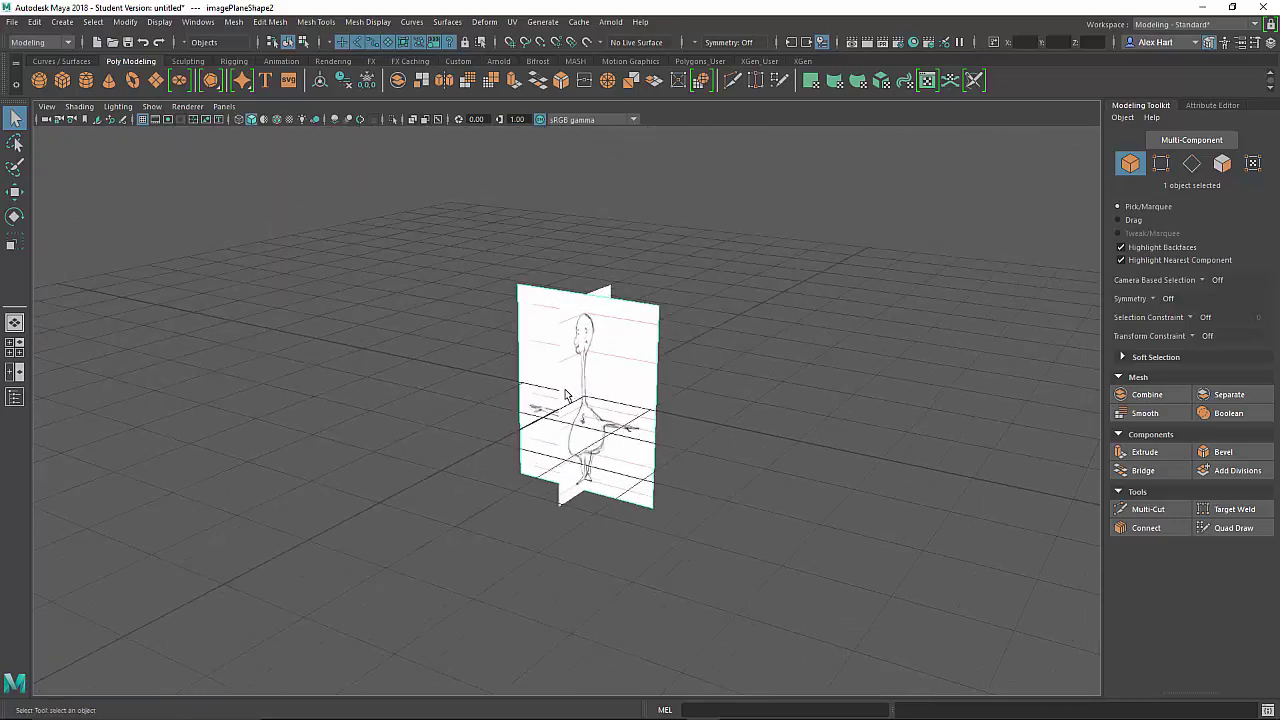
- Select both image planes and scale them up uniformly to about 5
click(14, 397)
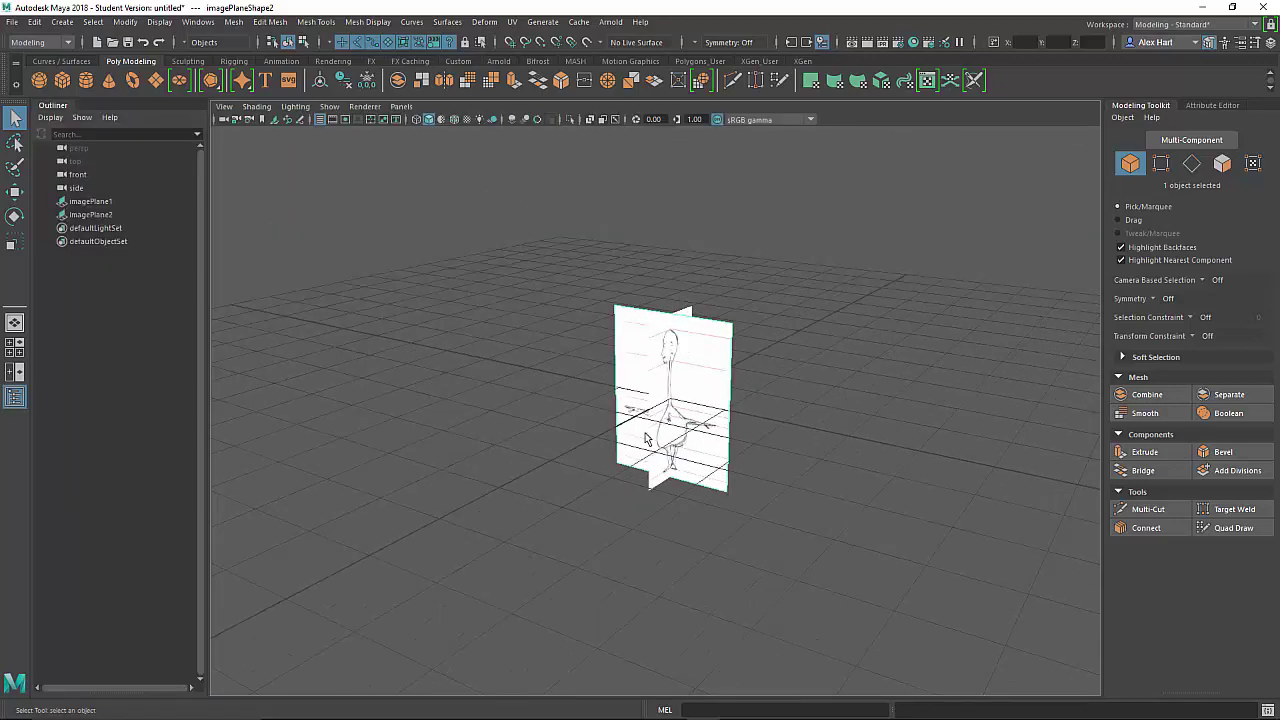
click(92, 203)
click(88, 216)
click(90, 202)
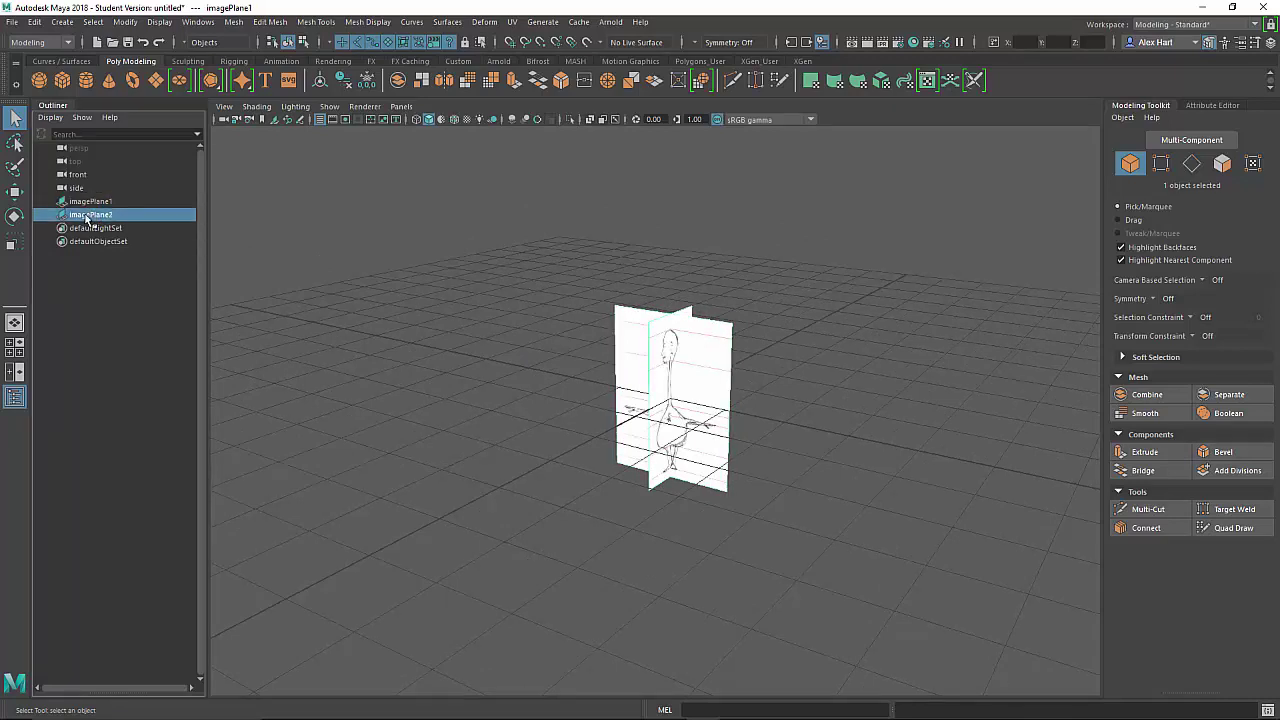
click(458, 397)
click(662, 370)
shift+click(664, 372)
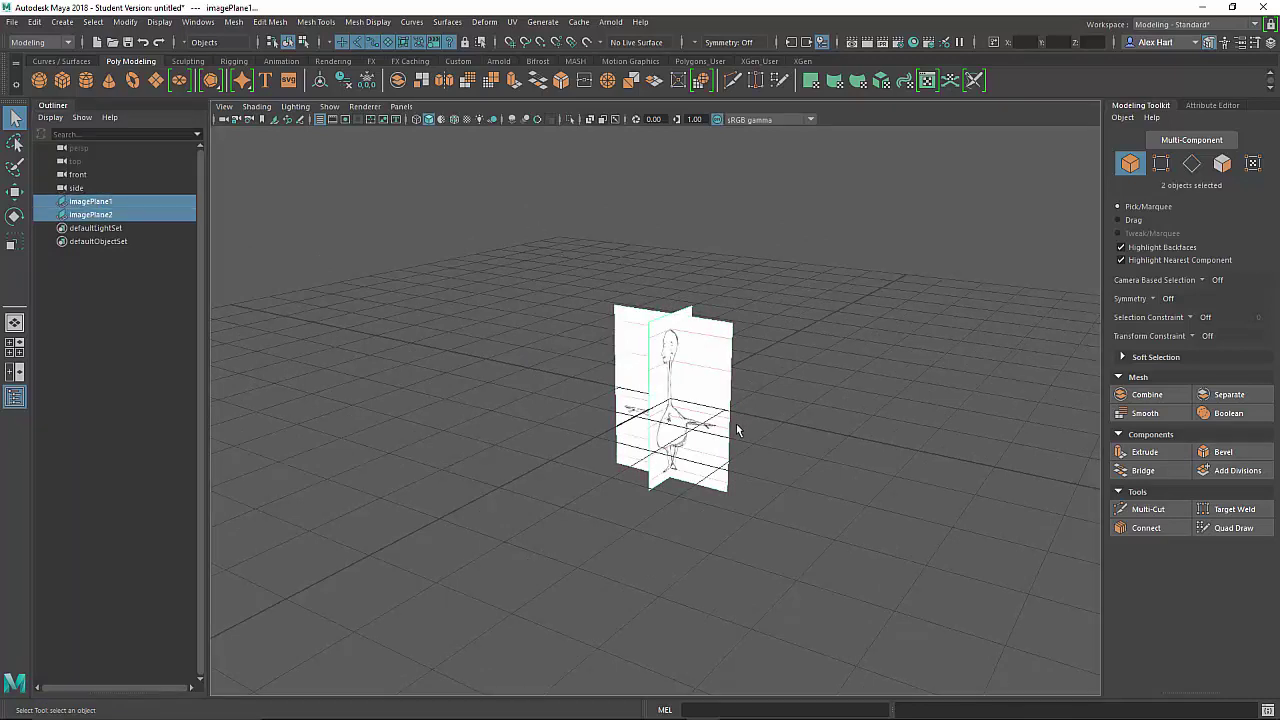
mouse_move(740, 428)
alt+mouse_down()
mouse_move(738, 405)
mouse_move(742, 427)
alt+mouse_up()
key(r)
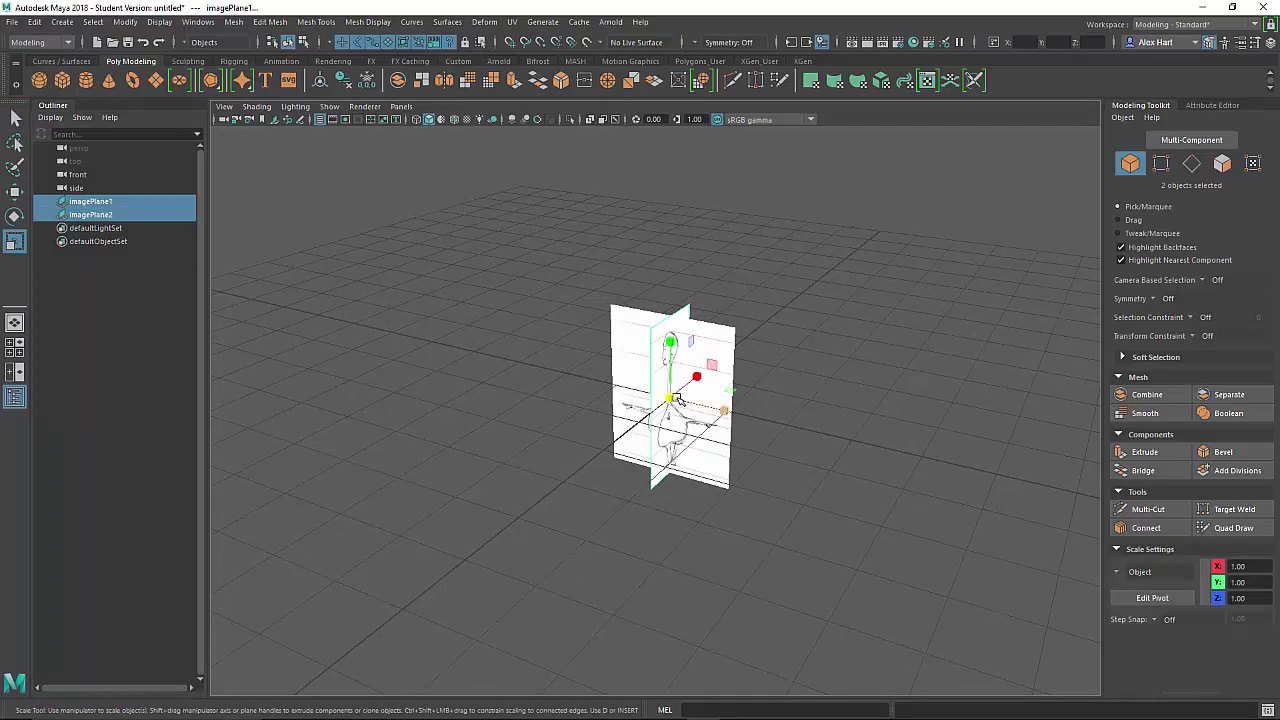
drag(670, 399, 830, 410)
alt+right_drag(830, 410, 549, 400)
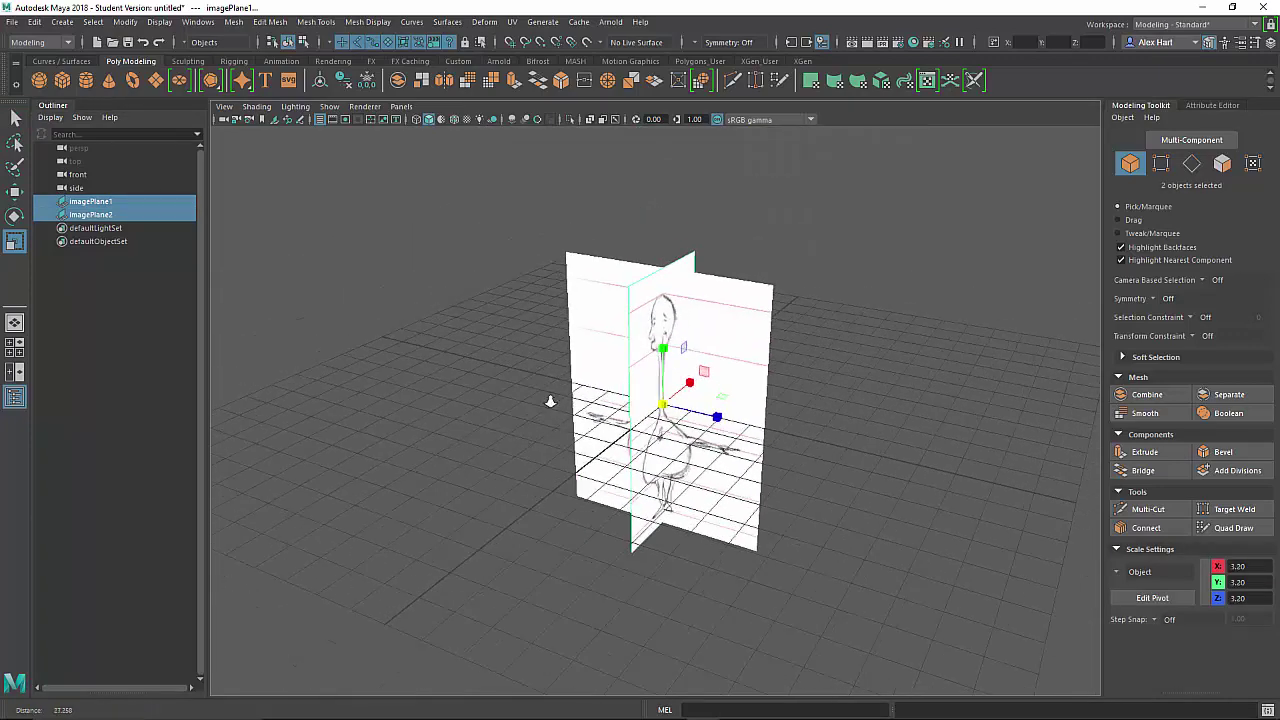
drag(665, 408, 768, 438)
- Raise both planes to about Y 7.15 so the sketched feet rest on the grid
key(w)
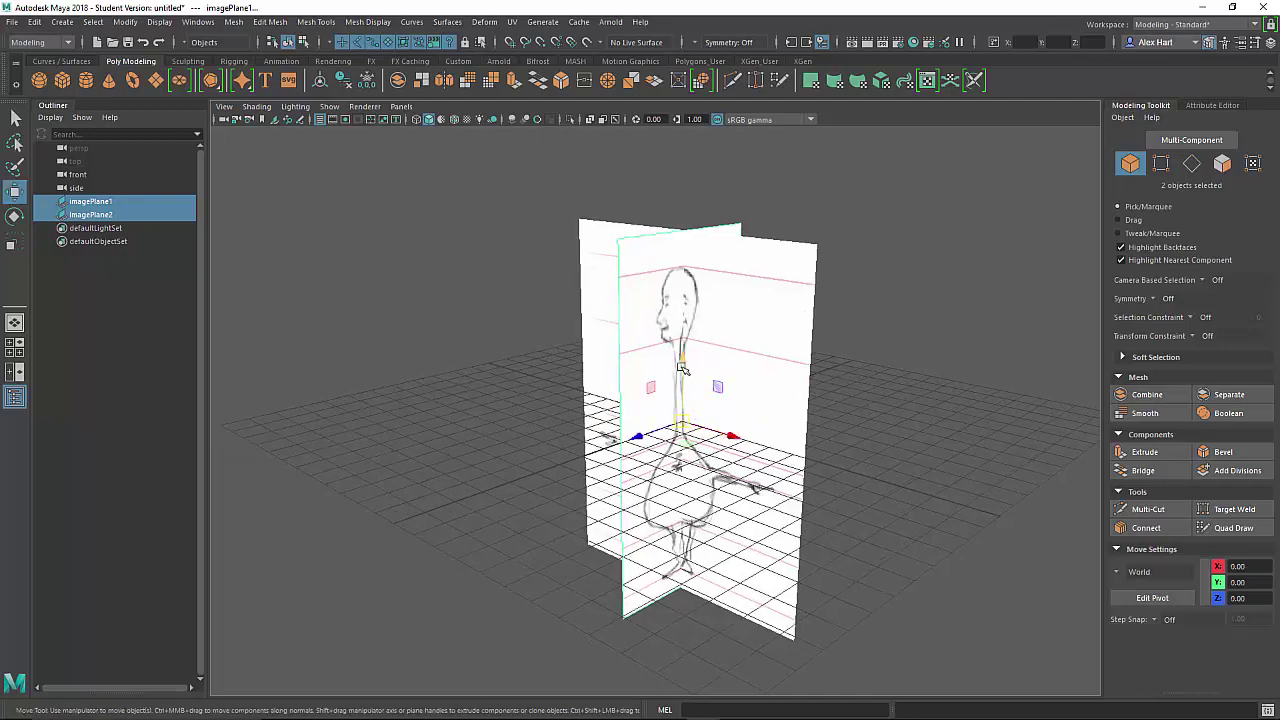
drag(683, 362, 600, 330)
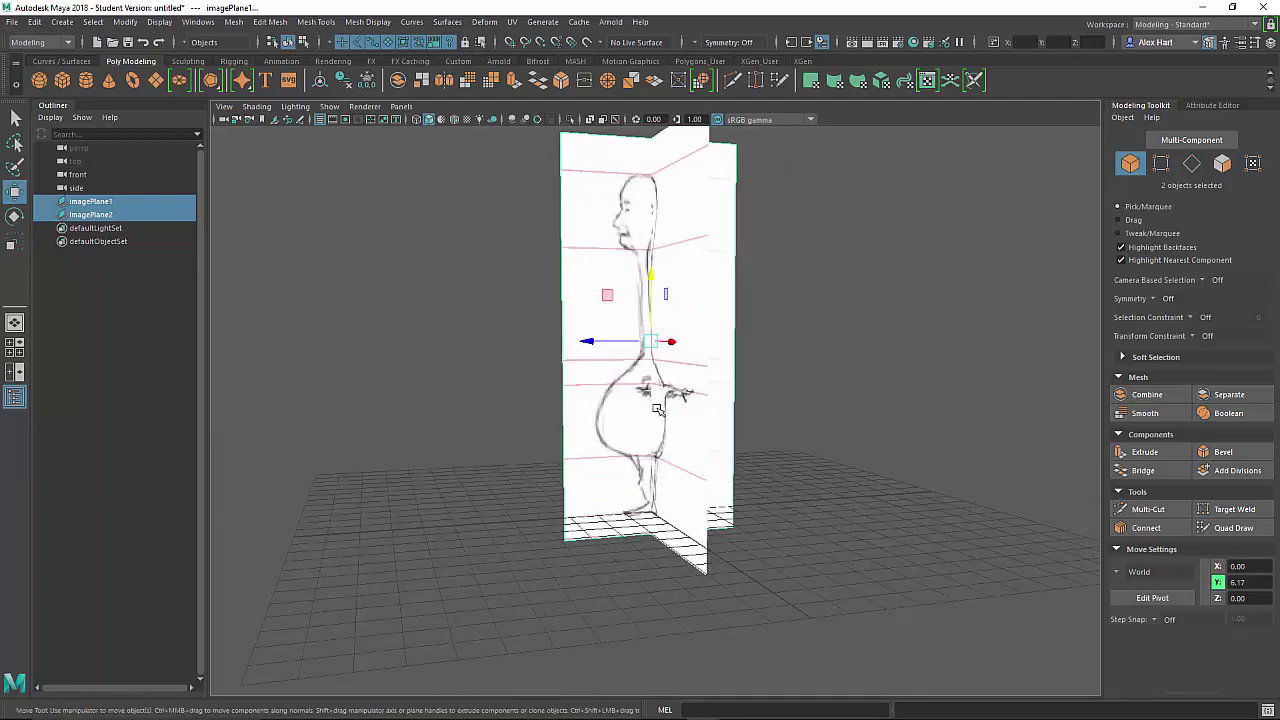
scroll(550, 424, down, 3)
alt+drag(550, 424, 591, 423)
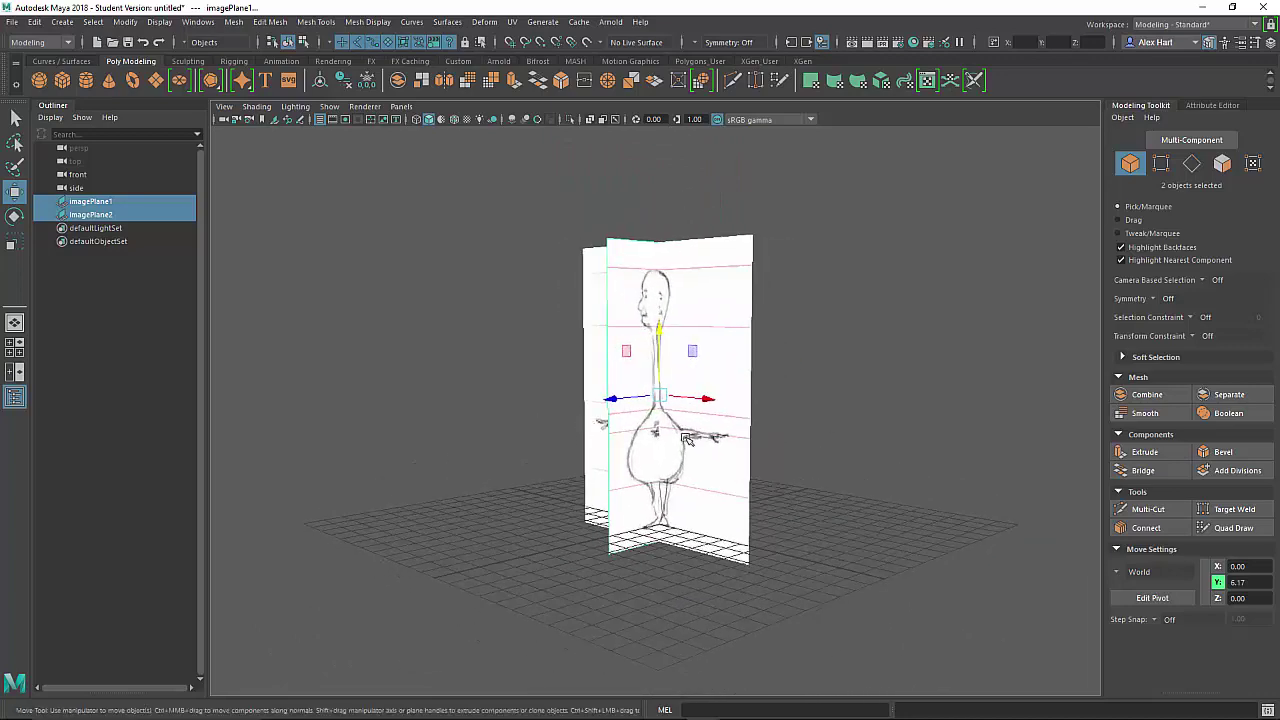
scroll(666, 351, up, 2)
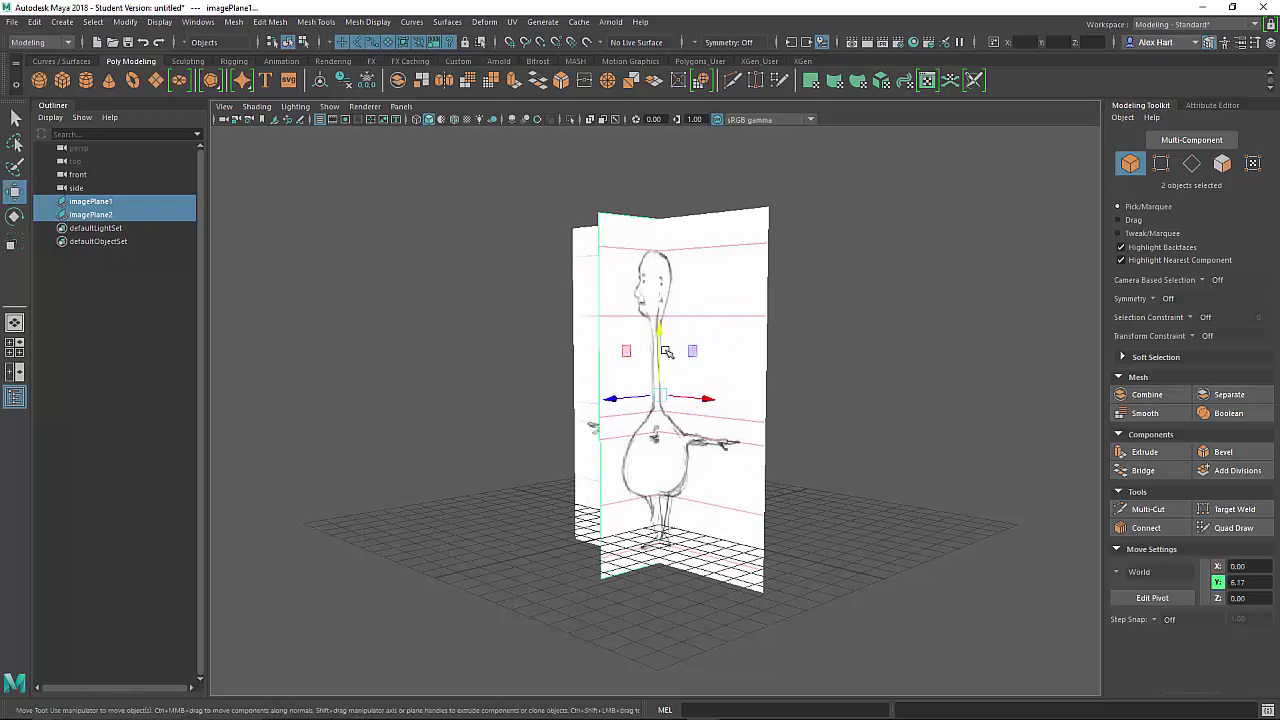
drag(660, 332, 660, 310)
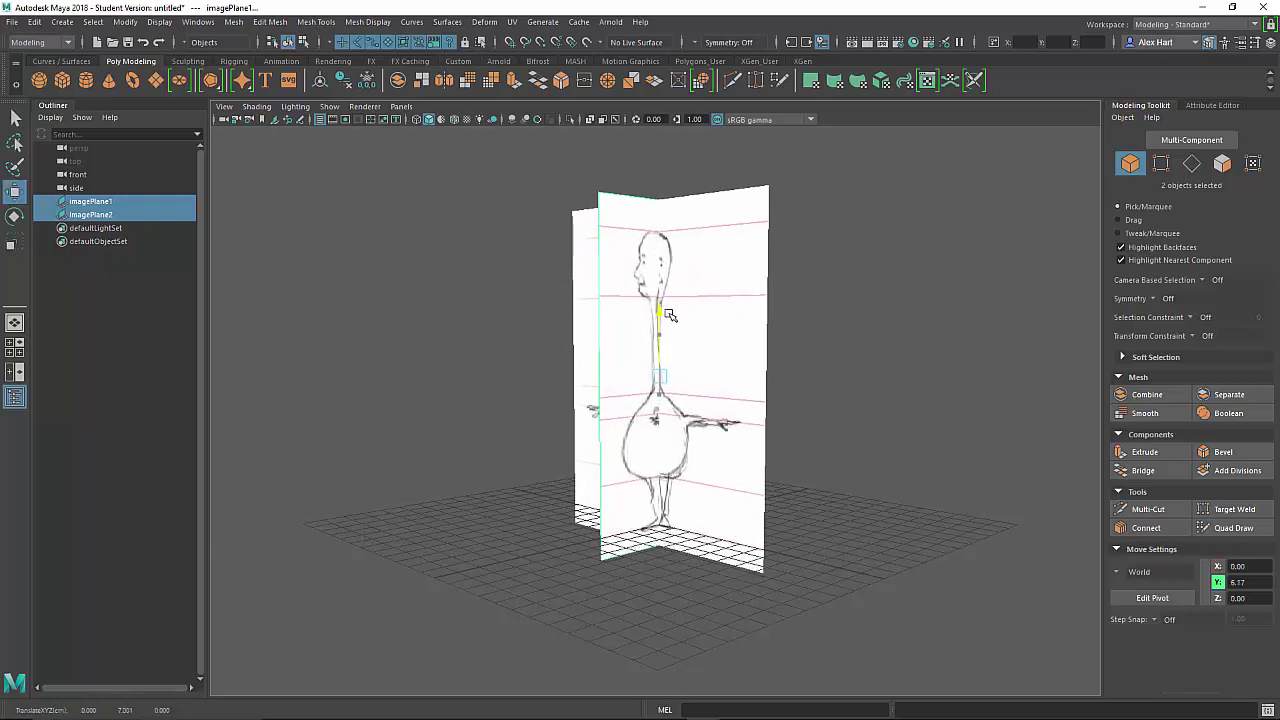
alt+drag(772, 547, 720, 372)
- Nudge imagePlane2 along X to 0.31 to line it up with the other sketch
click(720, 372)
drag(745, 364, 765, 363)
alt+drag(751, 527, 811, 580)
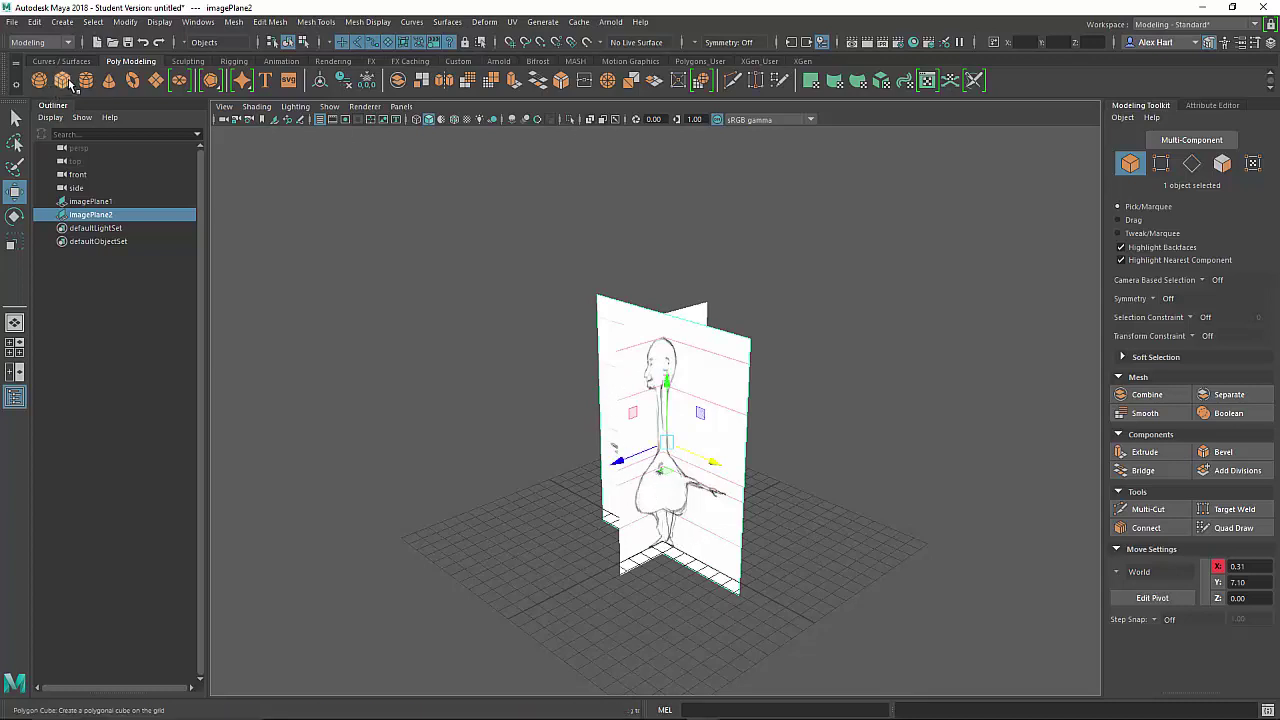
- Create a polygon cube and scale it into a tall box
click(62, 80)
key(r)
drag(662, 500, 662, 380)
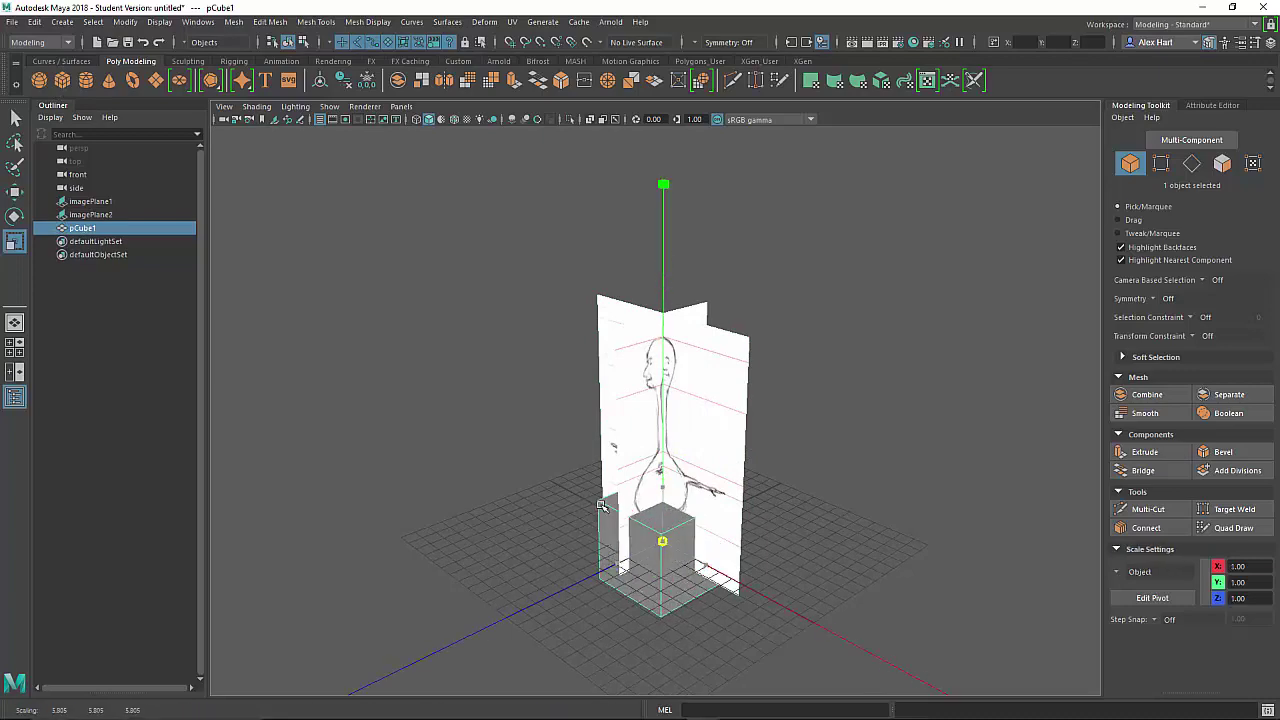
drag(662, 540, 705, 476)
key(w)
- Show the four-view layout and recentre the front and perspective views on the sketch
click(18, 356)
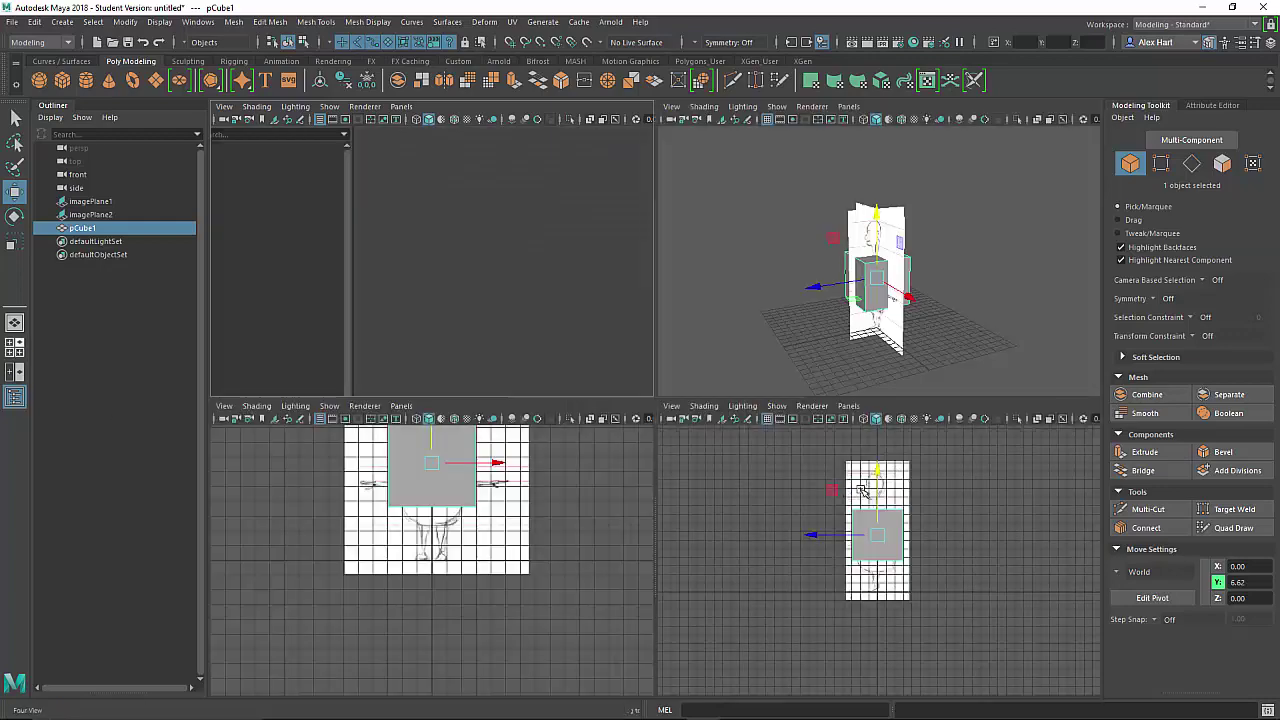
alt+middle_drag(728, 433, 779, 505)
scroll(698, 419, down, 1)
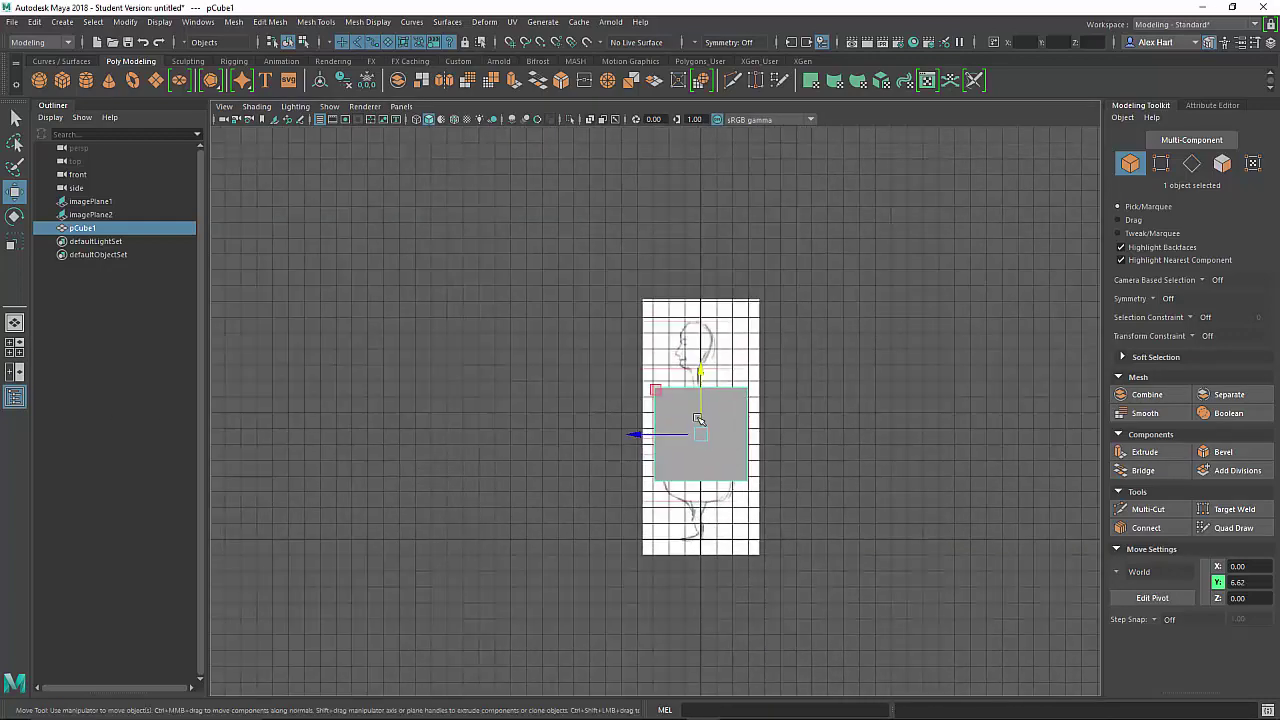
key(space)
scroll(463, 587, up, 3)
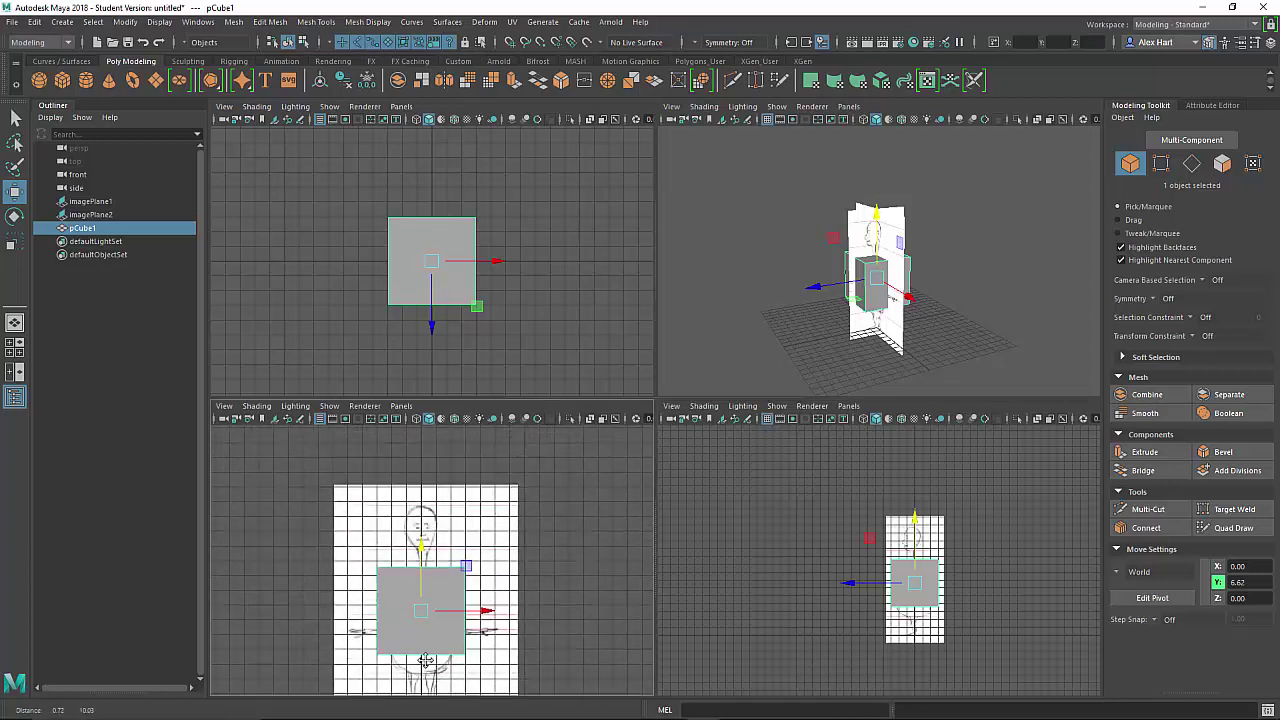
alt+middle_drag(463, 587, 459, 553)
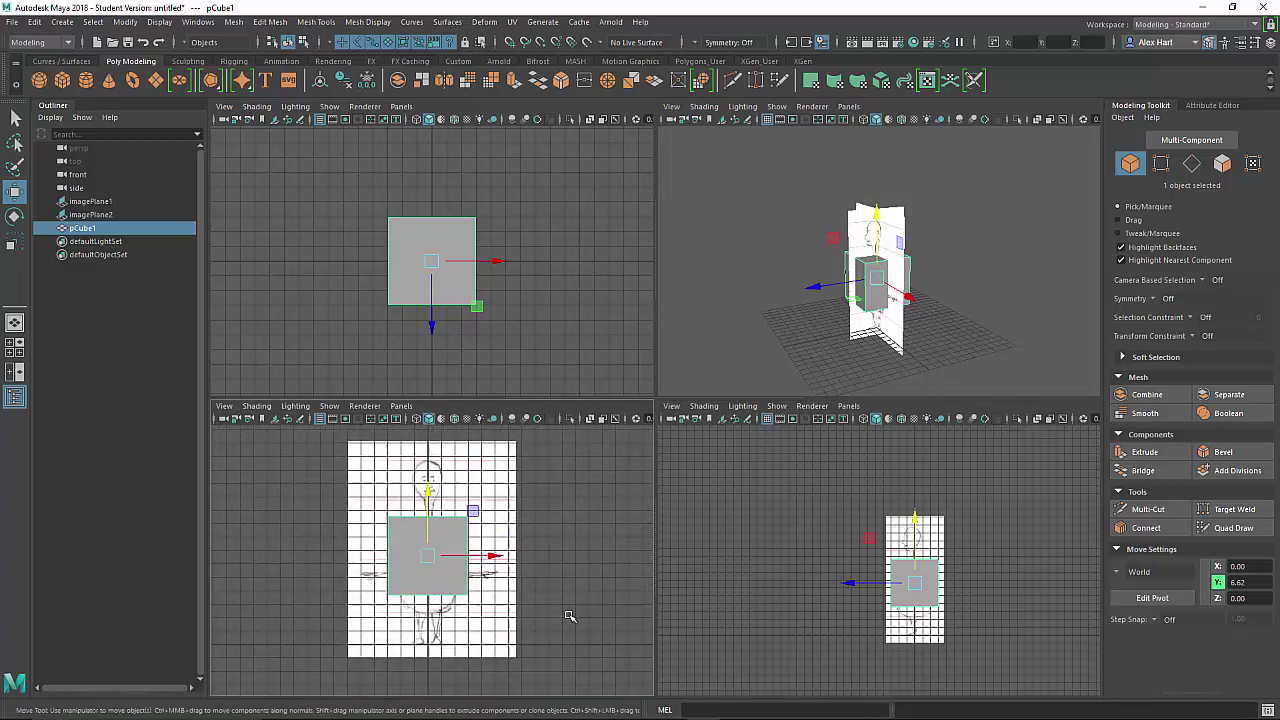
alt+drag(803, 327, 921, 350)
- Push imagePlane2 back to Z -16.31 and imagePlane1 to X -14.76, behind the cube
click(905, 352)
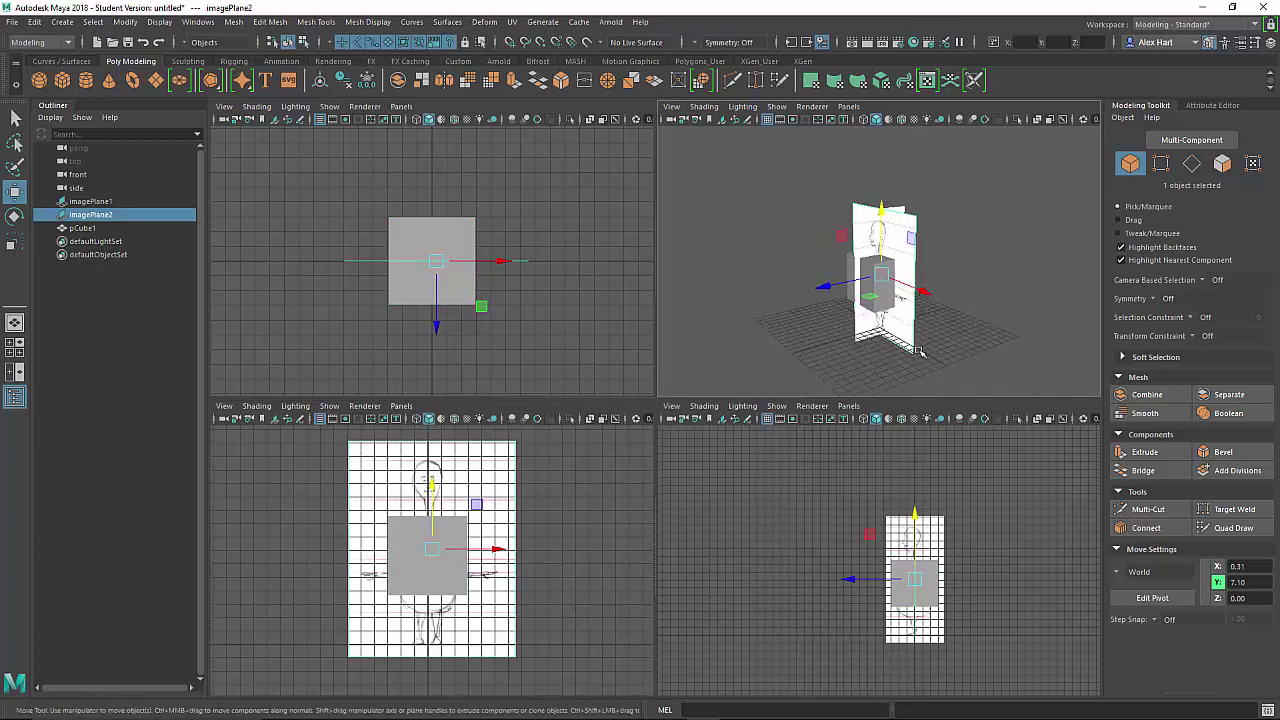
alt+drag(885, 292, 968, 258)
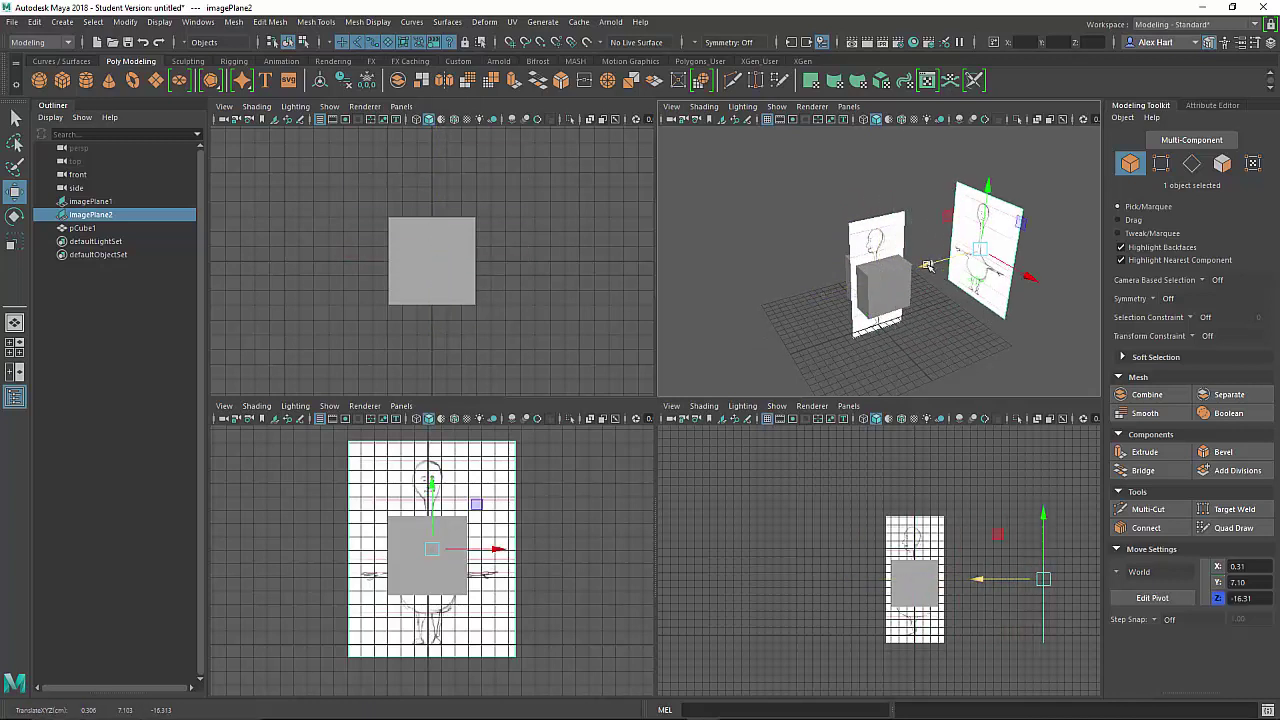
click(878, 236)
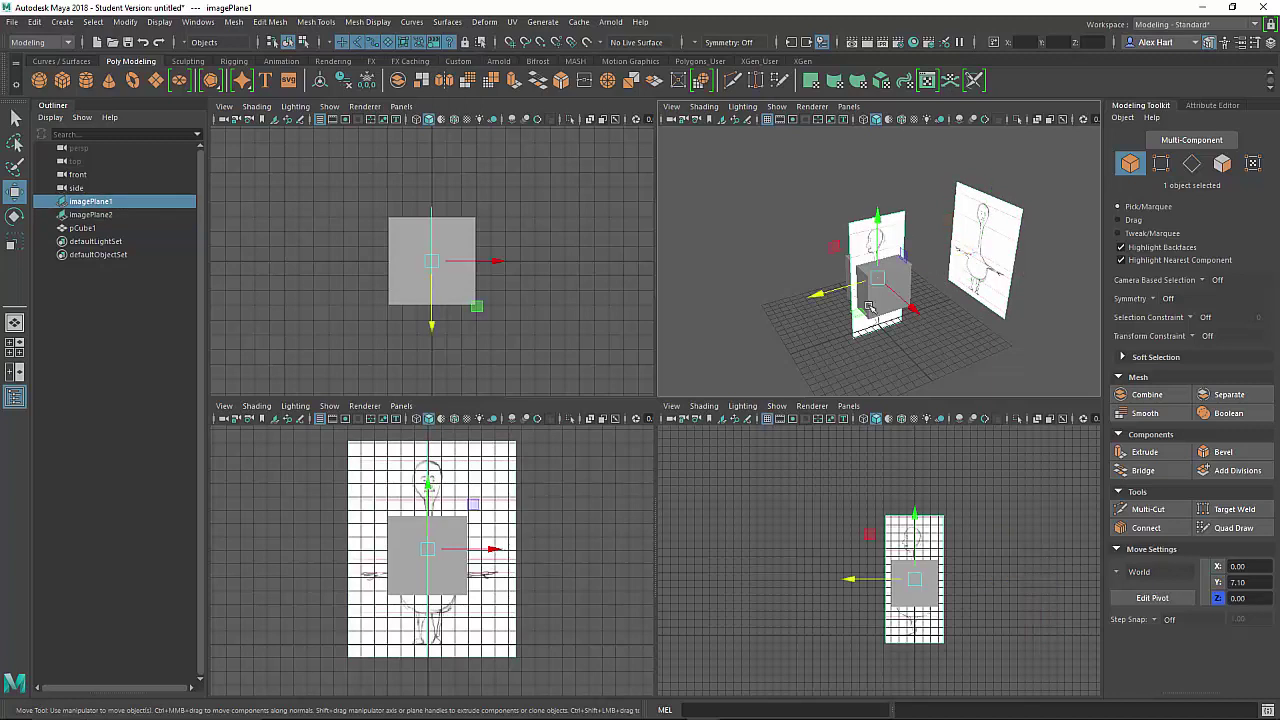
alt+drag(878, 236, 870, 302)
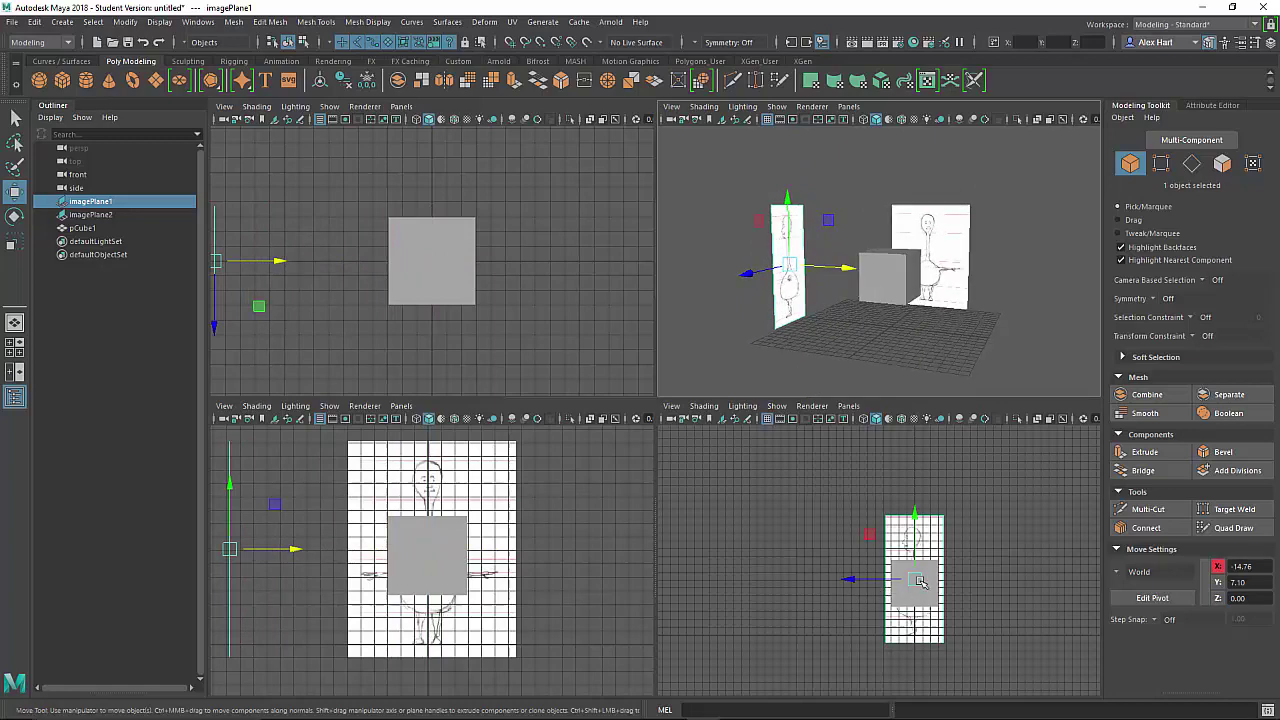
alt+middle_drag(487, 556, 487, 565)
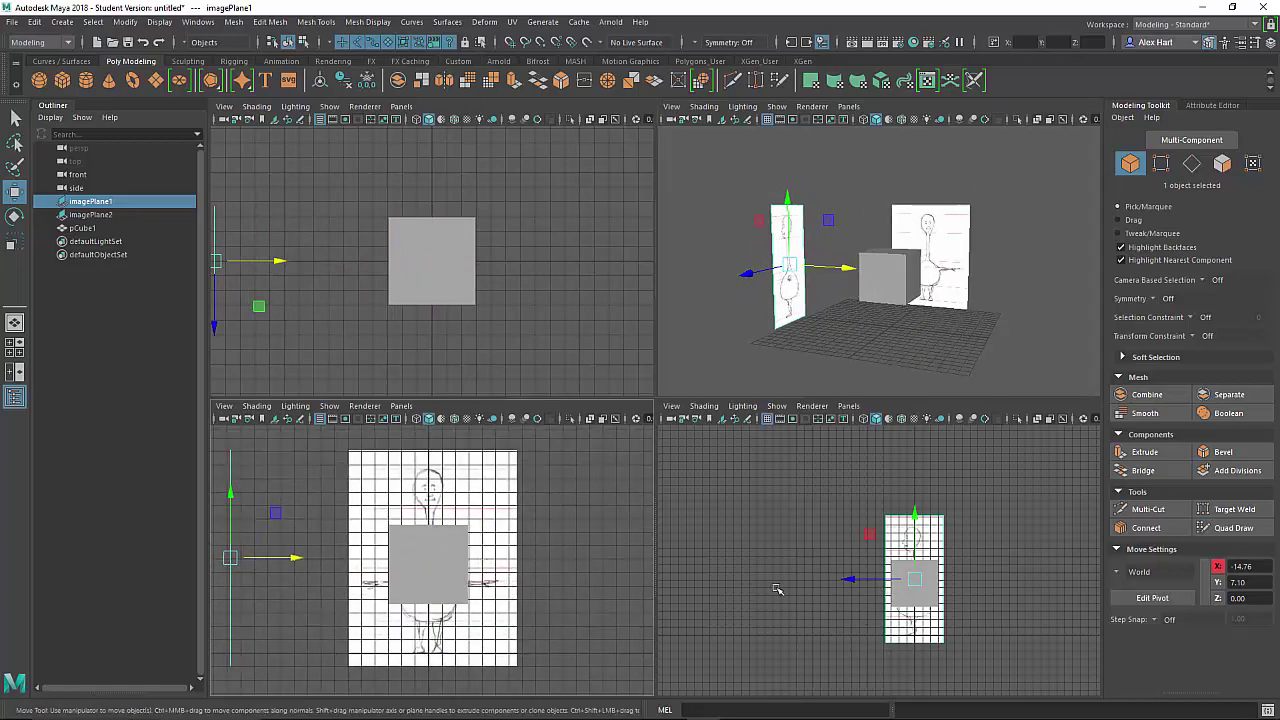
scroll(972, 544, up, 5)
scroll(972, 544, down, 1)
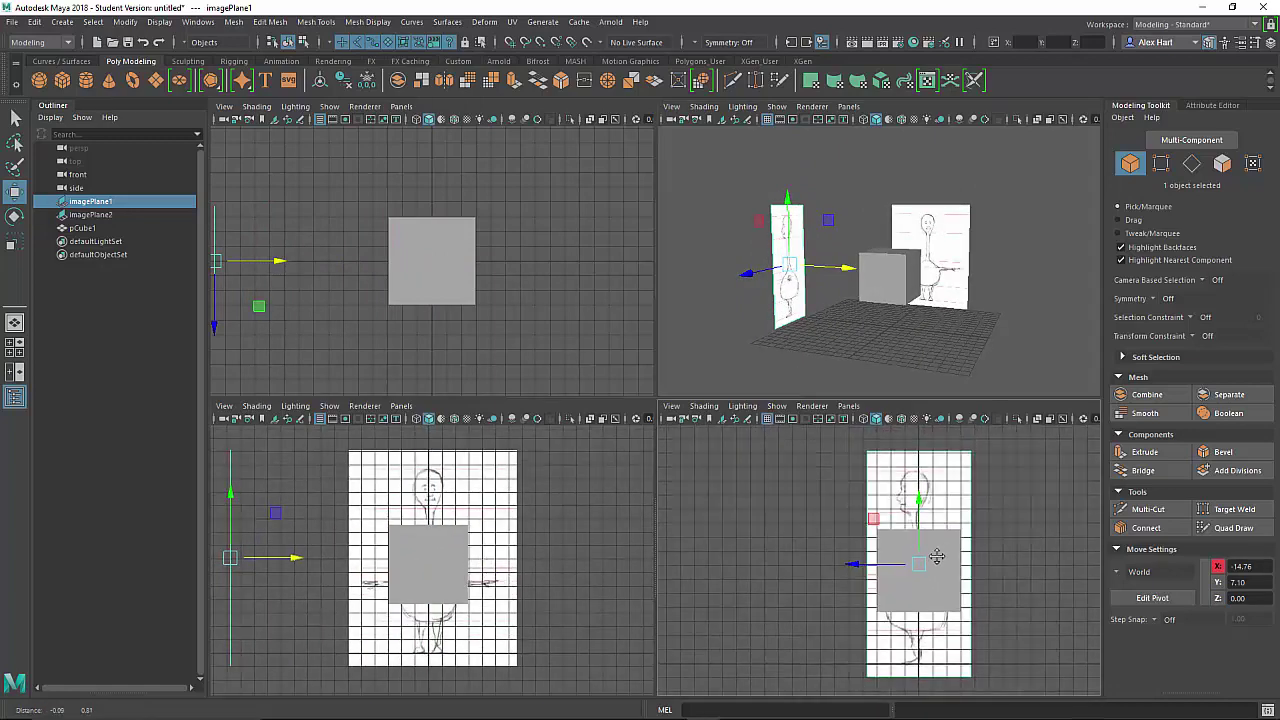
alt+middle_drag(466, 579, 472, 587)
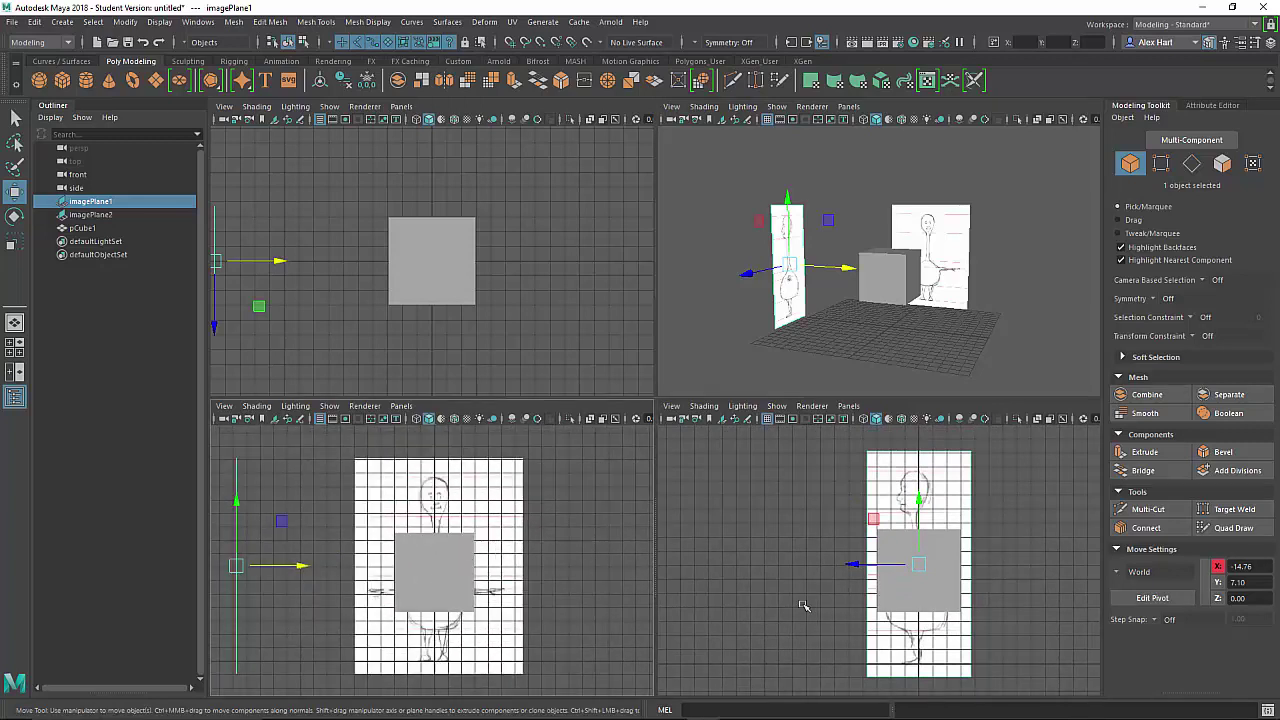